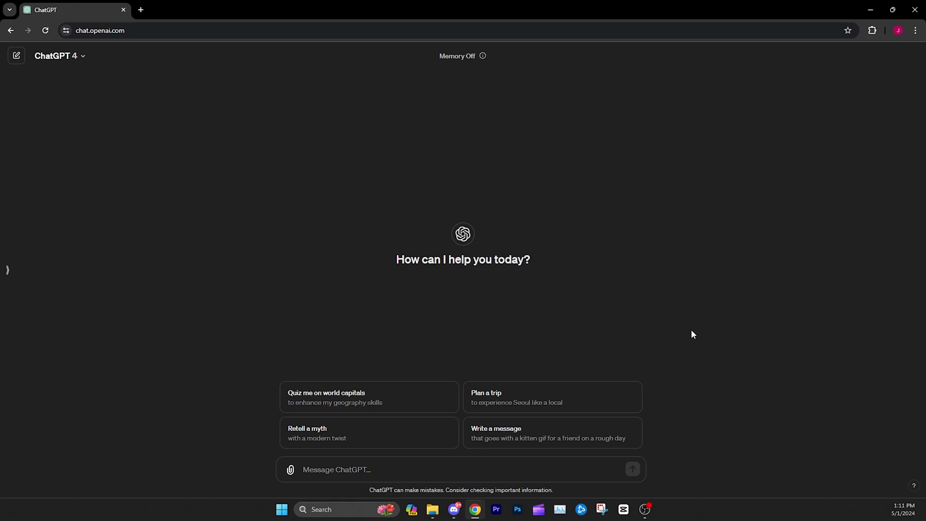
# Type a test phrase in the message box, then type 'Write a youtube video script about' in its place
pyautogui.click(408, 467)
pyautogui.write('Tell me about')
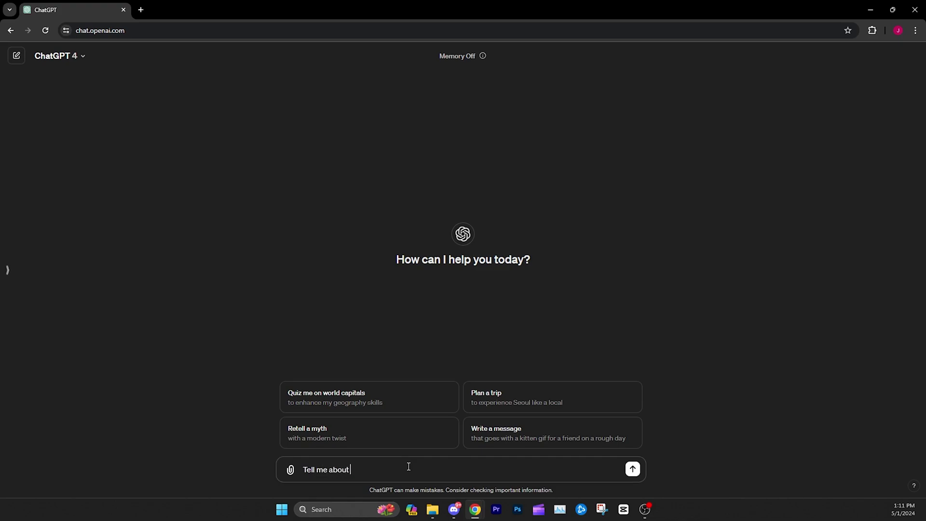
pyautogui.write(' __')
pyautogui.press('BackSpace')
pyautogui.press('BackSpace')
pyautogui.press('BackSpace')
pyautogui.press('BackSpace')
pyautogui.press('BackSpace')
pyautogui.press('BackSpace')
pyautogui.press('BackSpace')
pyautogui.press('BackSpace')
pyautogui.press('BackSpace')
pyautogui.press('BackSpace')
pyautogui.press('BackSpace')
pyautogui.press('BackSpace')
pyautogui.press('BackSpace')
pyautogui.press('BackSpace')
pyautogui.press('BackSpace')
pyautogui.press('BackSpace')
pyautogui.write('Write a youtube video script about')
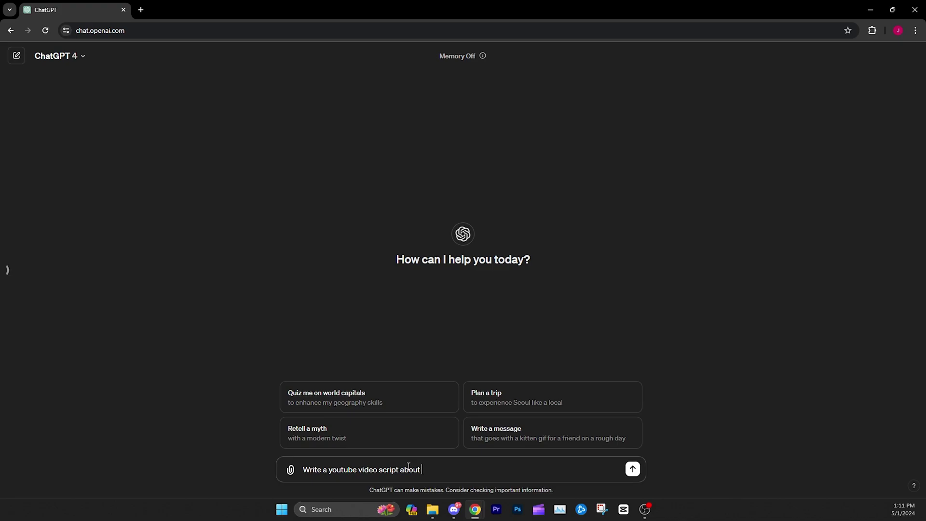
pyautogui.press('BackSpace')
pyautogui.press('BackSpace')
pyautogui.press('BackSpace')
pyautogui.press('BackSpace')
pyautogui.press('BackSpace')
pyautogui.press('BackSpace')
pyautogui.press('BackSpace')
pyautogui.press('BackSpace')
pyautogui.press('BackSpace')
pyautogui.press('BackSpace')
pyautogui.press('BackSpace')
pyautogui.press('BackSpace')
pyautogui.press('BackSpace')
pyautogui.press('BackSpace')
pyautogui.press('BackSpace')
pyautogui.press('BackSpace')
pyautogui.press('BackSpace')
pyautogui.press('BackSpace')
pyautogui.press('BackSpace')
pyautogui.press('BackSpace')
pyautogui.press('BackSpace')
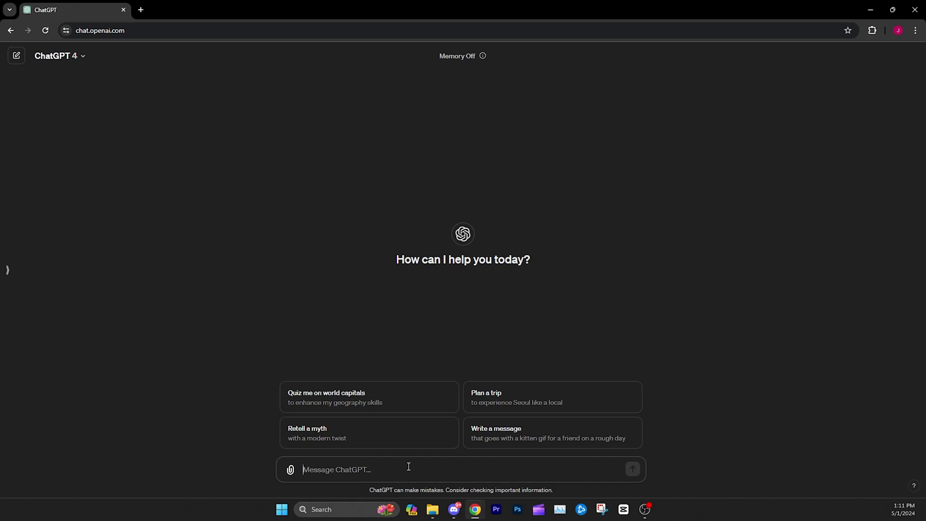
# Send the question 'Tell me about the history of Turtles' to ChatGPT
pyautogui.write('Tell')
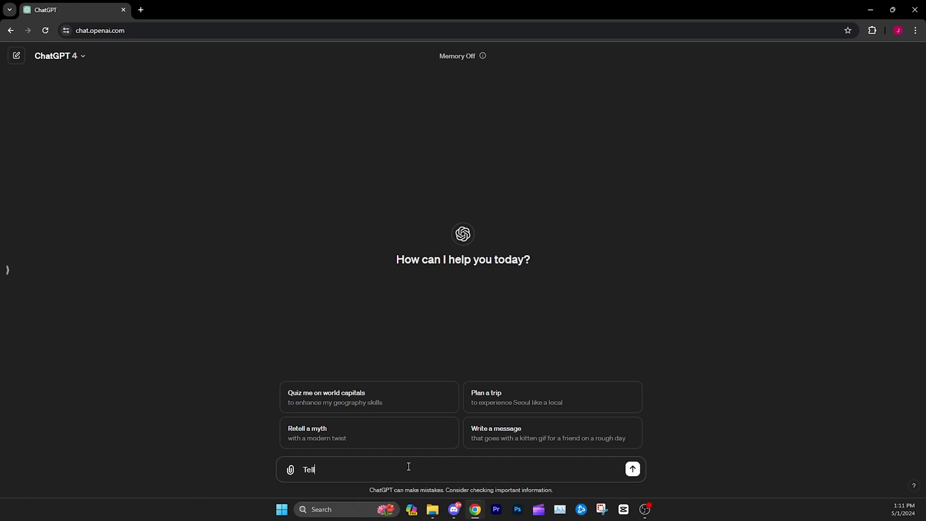
pyautogui.write(' me about')
pyautogui.write('Histor')
pyautogui.press('BackSpace')
pyautogui.press('BackSpace')
pyautogui.press('BackSpace')
pyautogui.press('BackSpace')
pyautogui.press('BackSpace')
pyautogui.press('BackSpace')
pyautogui.write('the history of Turtles')
pyautogui.click(632, 469)
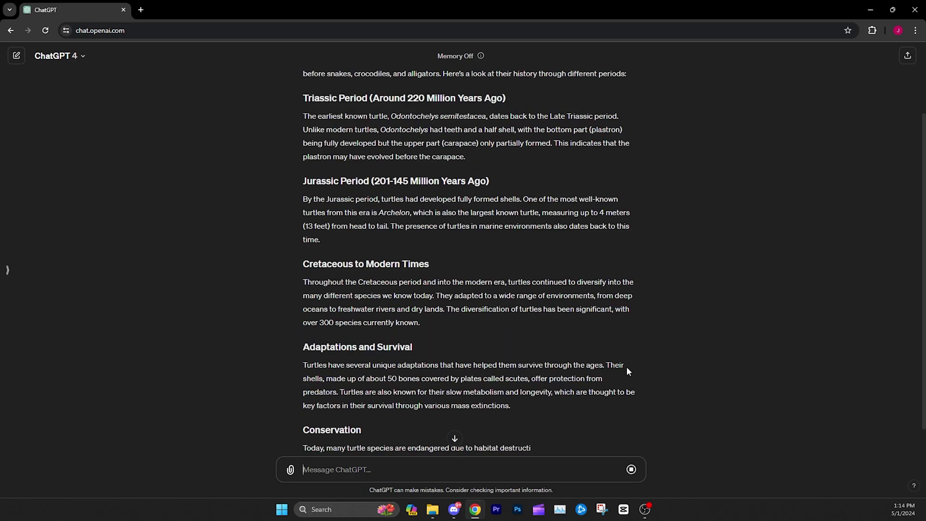
# Scroll through the finished turtle-history answer, from the Triassic Period to Conservation
pyautogui.scroll(2, 588, 373)
pyautogui.scroll(1, 584, 375)
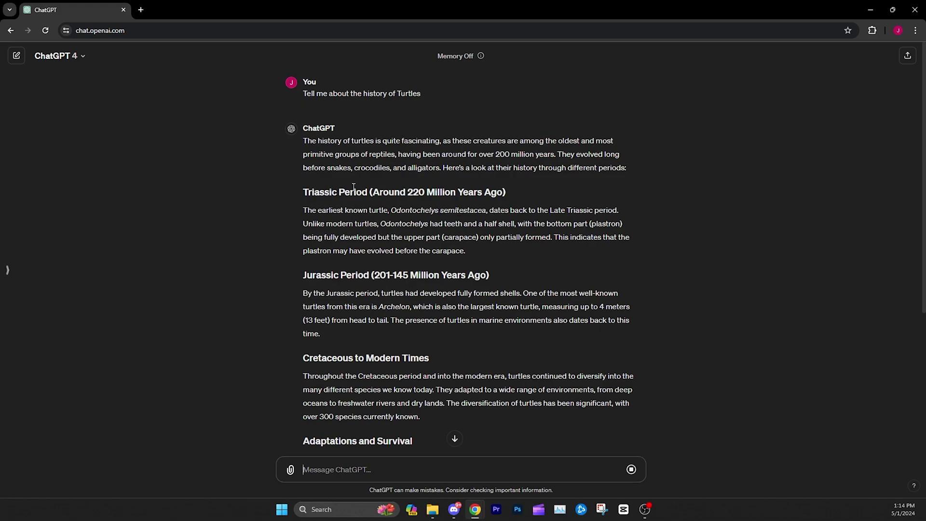
pyautogui.scroll(-4, 433, 252)
pyautogui.scroll(4, 433, 253)
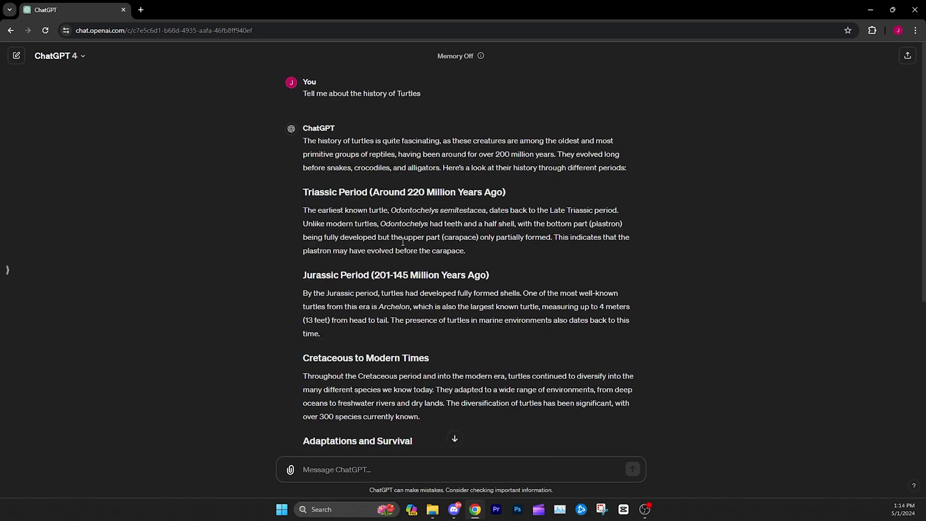
pyautogui.scroll(-5, 345, 193)
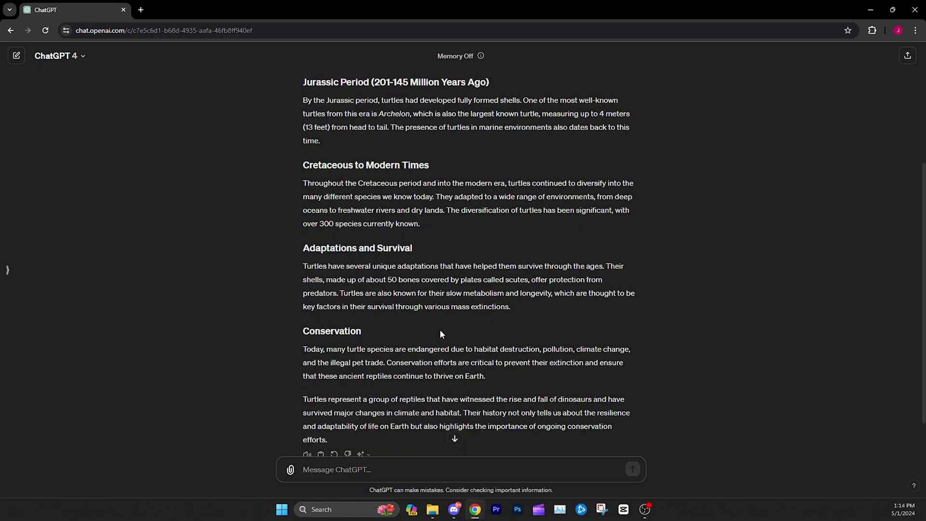
pyautogui.scroll(5, 421, 278)
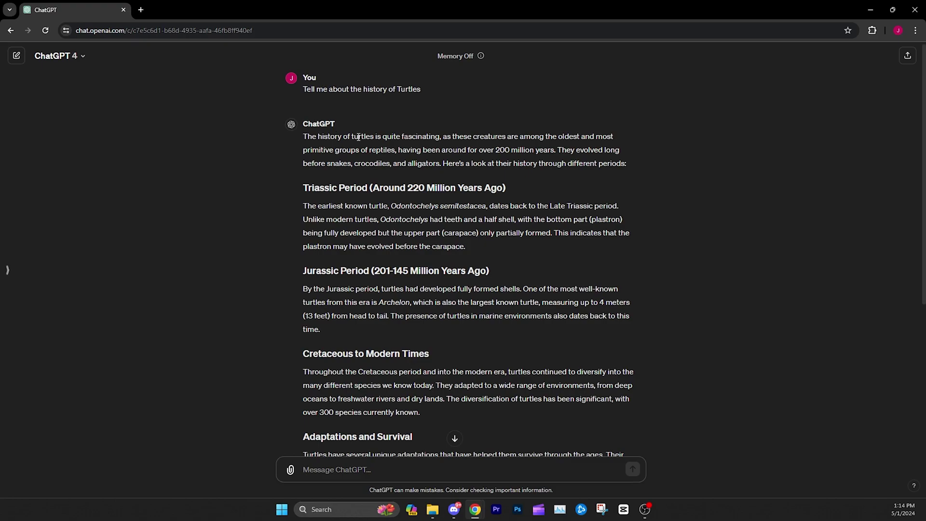
# Edit the sent question so it ends with ', using this information:'
pyautogui.moveTo(324, 104)
pyautogui.click(308, 103)
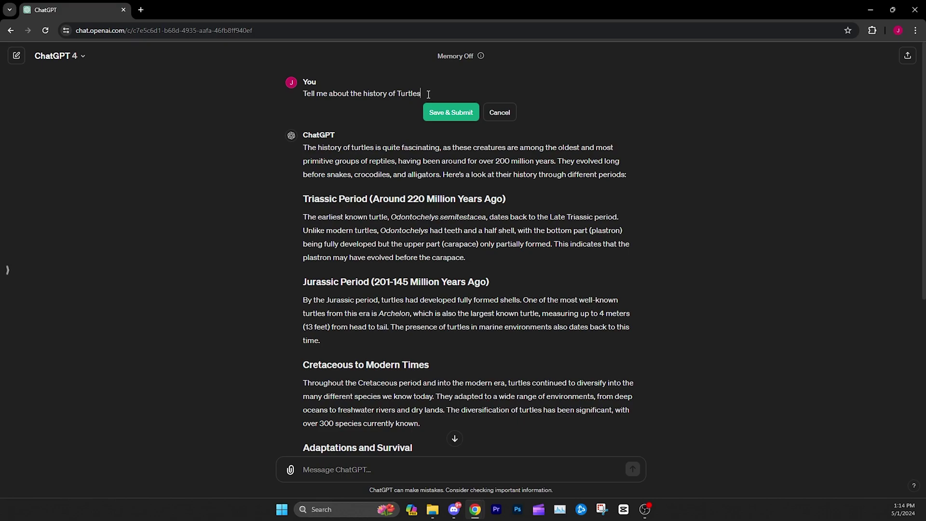
pyautogui.write(', using this information:')
# Reopen the Wikipedia Turtle article tab and scroll through the article
pyautogui.hotkey('ctrl', 'shift', 't')
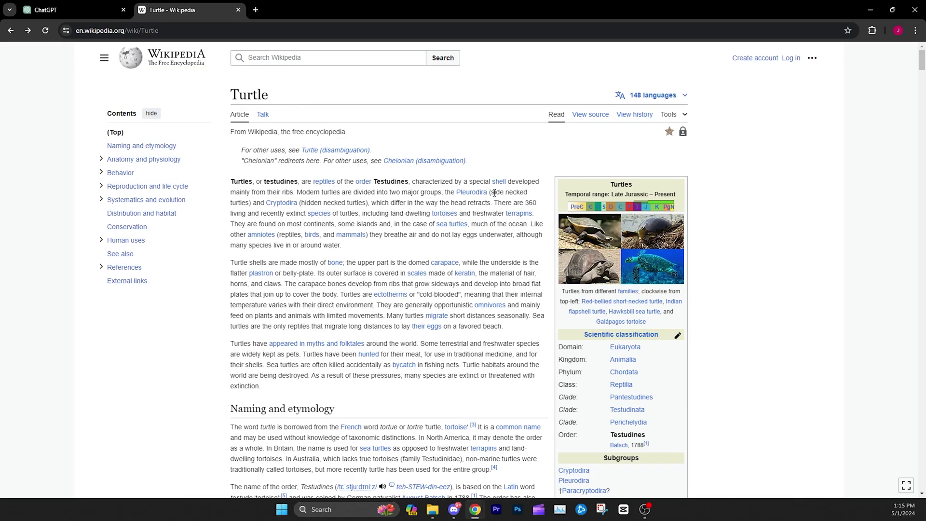
pyautogui.scroll(-5, 299, 193)
pyautogui.scroll(5, 313, 226)
pyautogui.scroll(-6, 314, 226)
pyautogui.scroll(4, 321, 279)
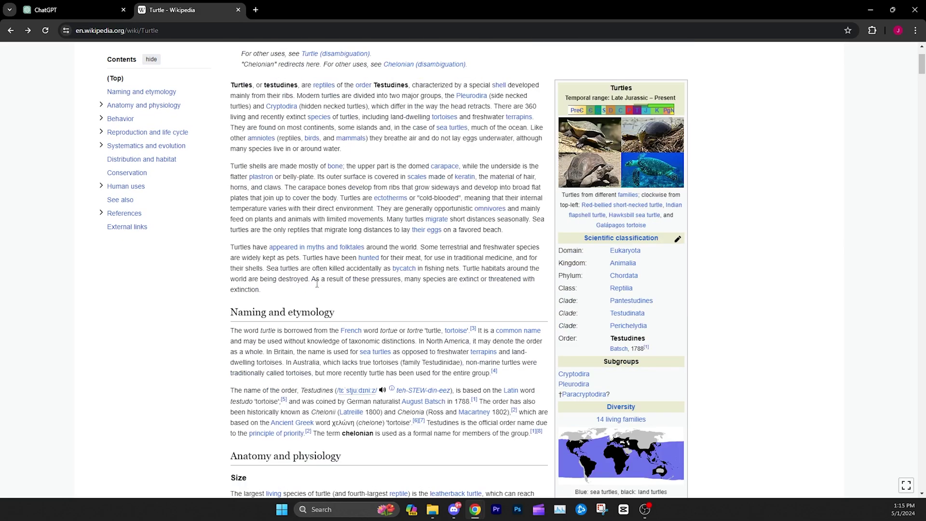
pyautogui.scroll(3, 324, 292)
pyautogui.scroll(-5, 356, 347)
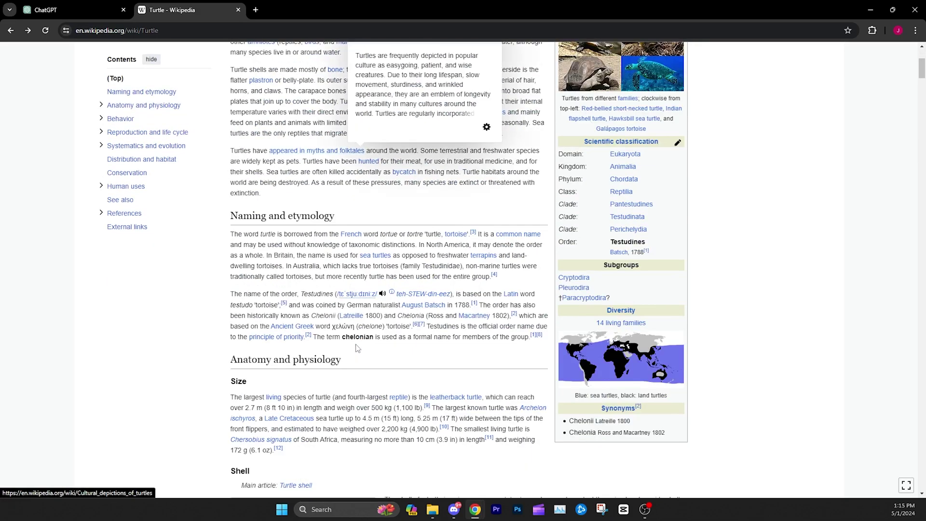
# Go to the Turtle article's Download as PDF page from the Tools menu
pyautogui.moveTo(223, 238)
pyautogui.mouseDown()
pyautogui.moveTo(237, 234)
pyautogui.moveTo(541, 343)
pyautogui.moveTo(230, 245)
pyautogui.mouseUp()
pyautogui.click(230, 245)
pyautogui.scroll(4, 329, 318)
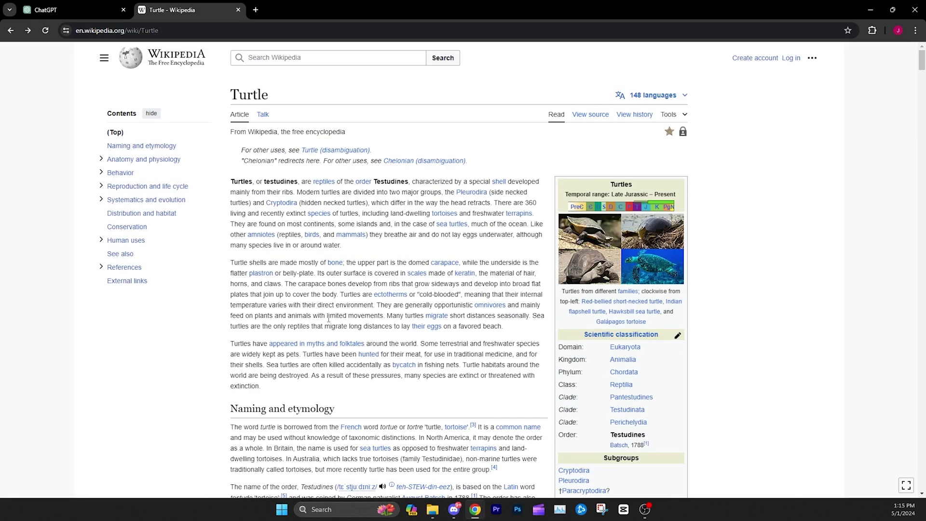
pyautogui.click(683, 117)
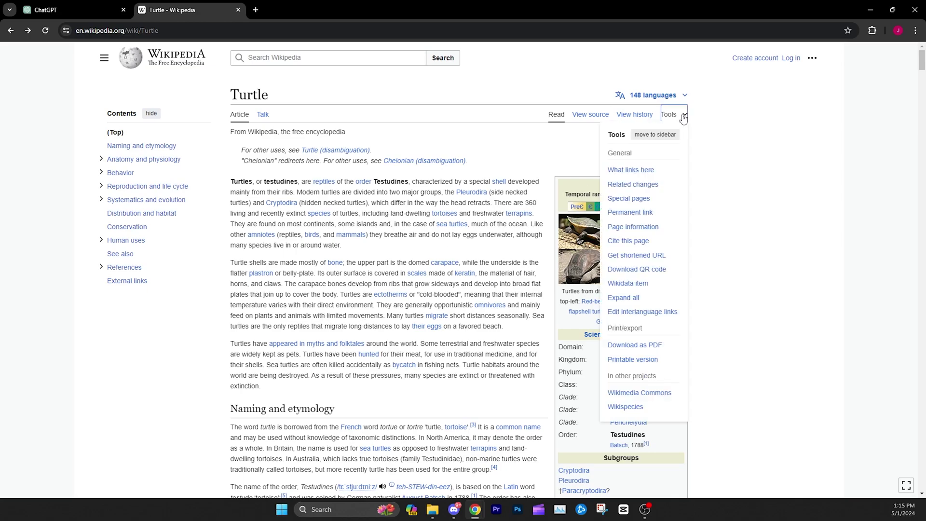
pyautogui.click(627, 348)
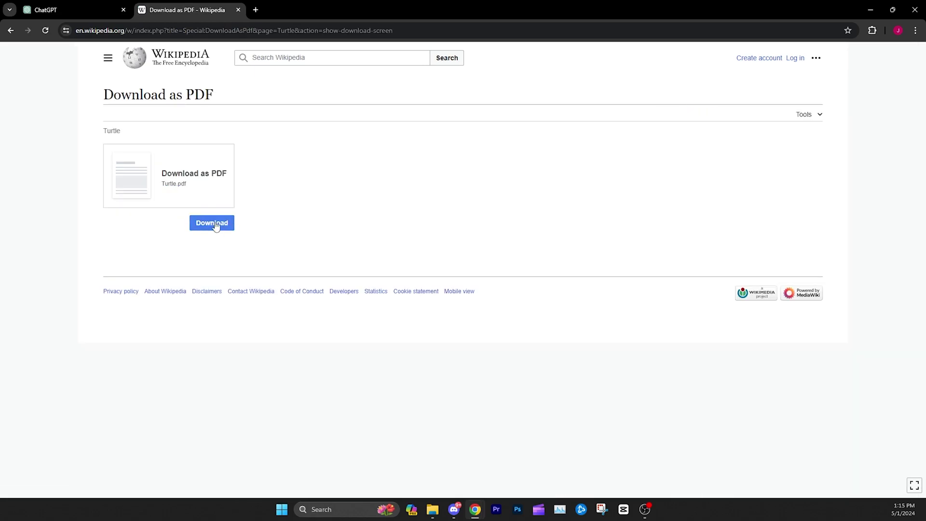
# Close the Wikipedia tab and go back to the edited question in ChatGPT
pyautogui.click(238, 9)
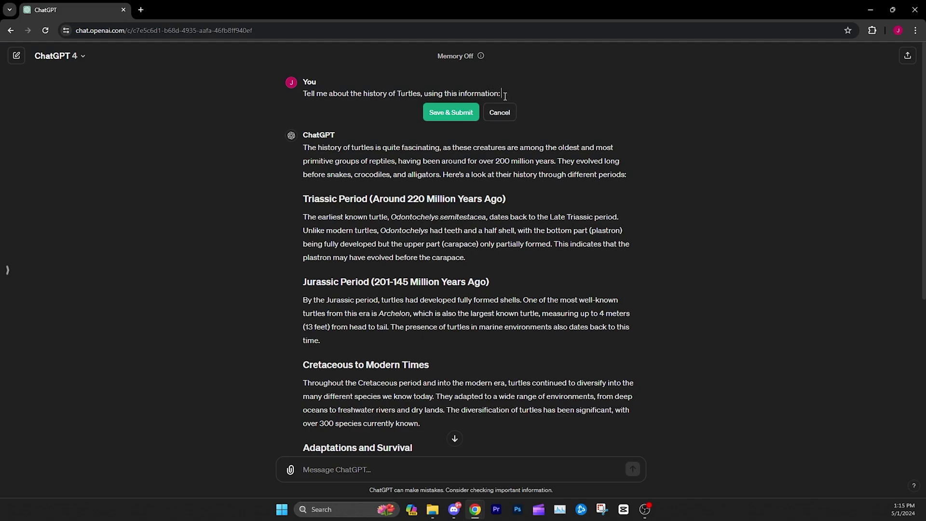
pyautogui.moveTo(505, 94); pyautogui.dragTo(425, 94)
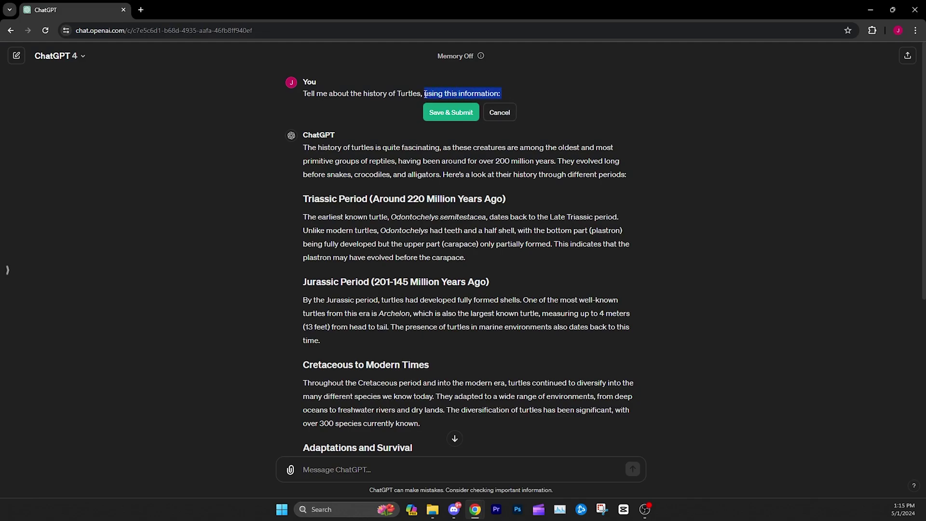
pyautogui.click(425, 94)
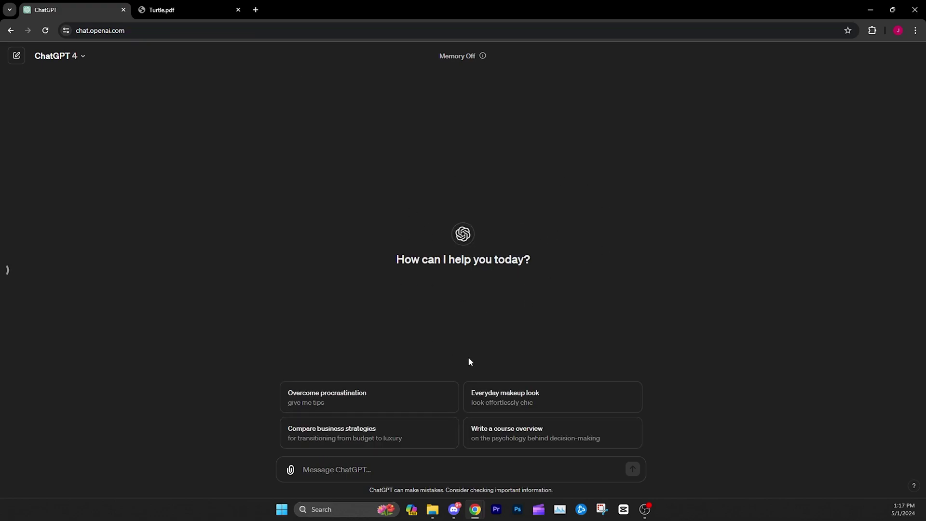
# In a new chat, draft 'Tell me about the history of turtles using the attached information.'
pyautogui.click(357, 467)
pyautogui.write('Tell me about the history of turtles using the atta')
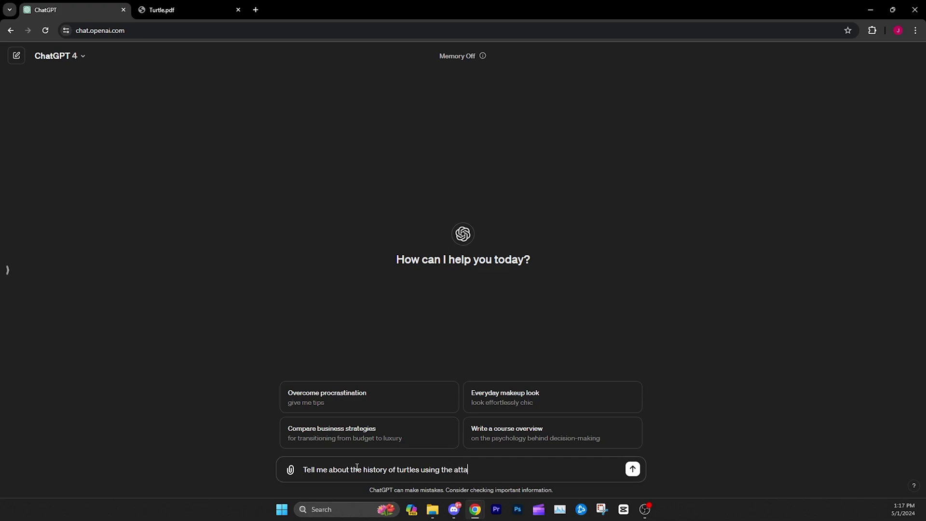
pyautogui.write('ched information.')
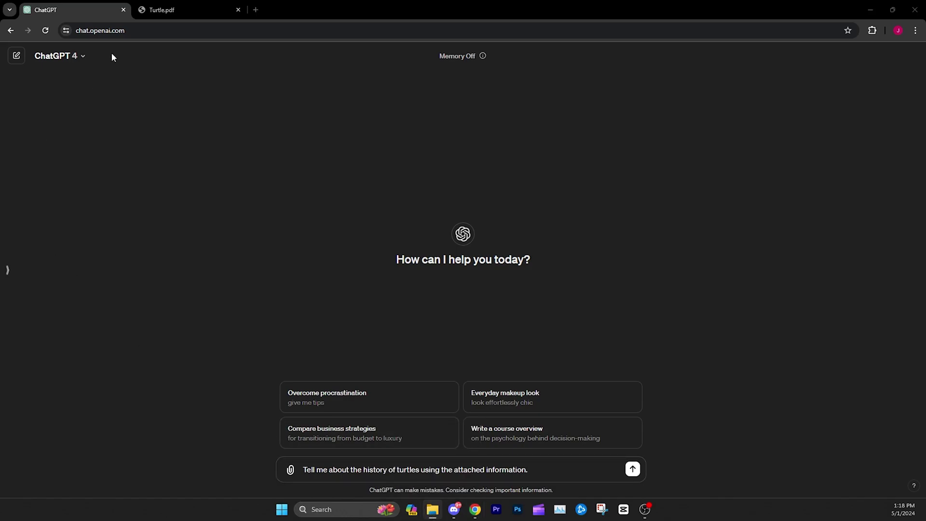
# Switch to the Turtle.pdf tab and scroll through the 36-page PDF
pyautogui.click(165, 10)
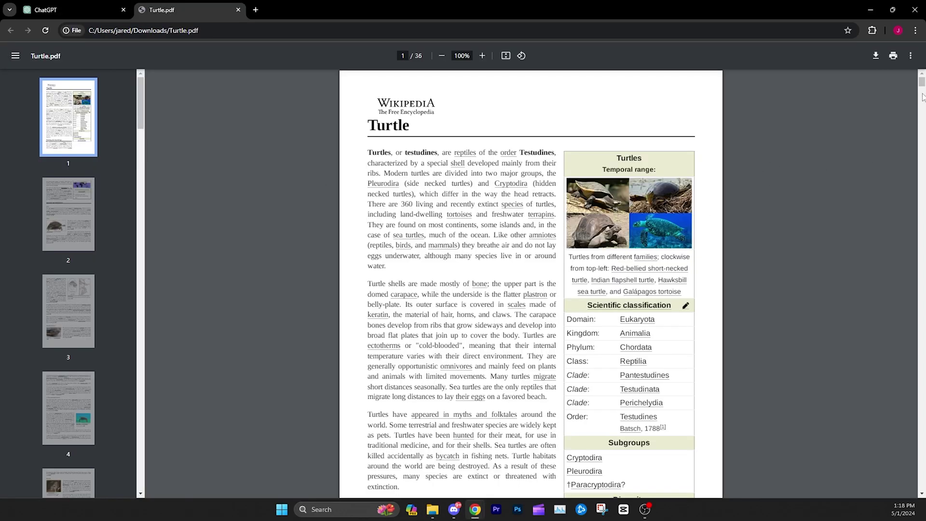
pyautogui.scroll(-1, 923, 90)
pyautogui.moveTo(923, 91)
pyautogui.mouseDown()
pyautogui.moveTo(893, 369)
pyautogui.moveTo(907, 357)
pyautogui.moveTo(921, 72)
pyautogui.mouseUp()
# Attach Turtle.pdf to the turtle-history prompt and send it
pyautogui.click(72, 10)
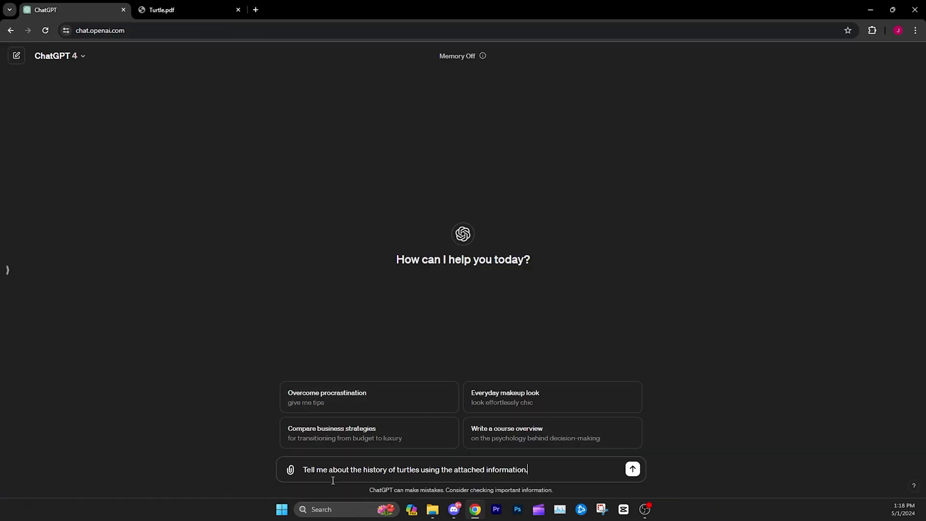
pyautogui.moveTo(290, 470); pyautogui.dragTo(313, 448)
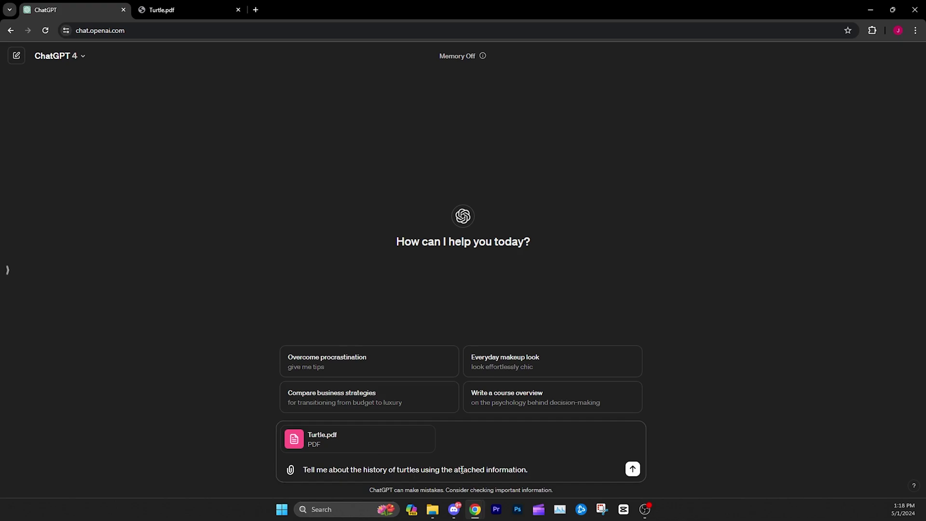
pyautogui.moveTo(338, 445)
pyautogui.click(633, 470)
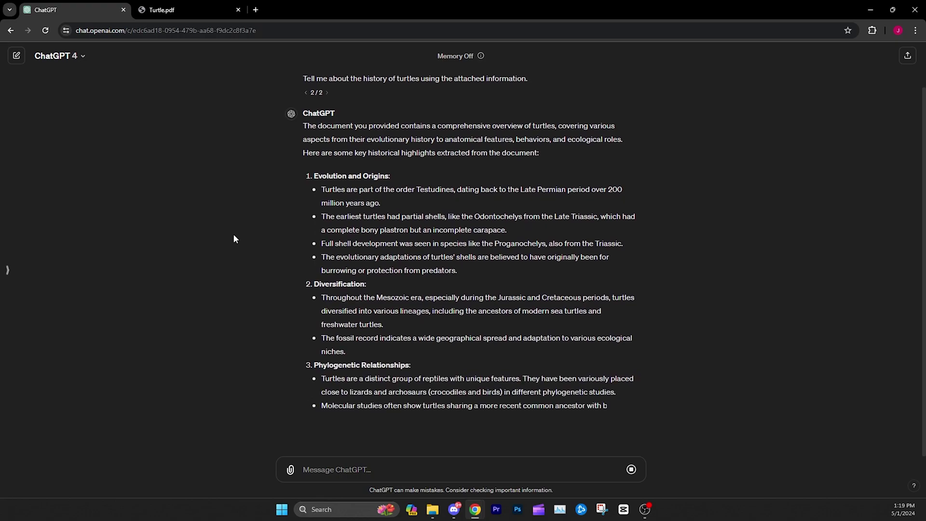
# Scroll through the bulleted reply covering Evolution and Origins and Diversification
pyautogui.scroll(1, 344, 237)
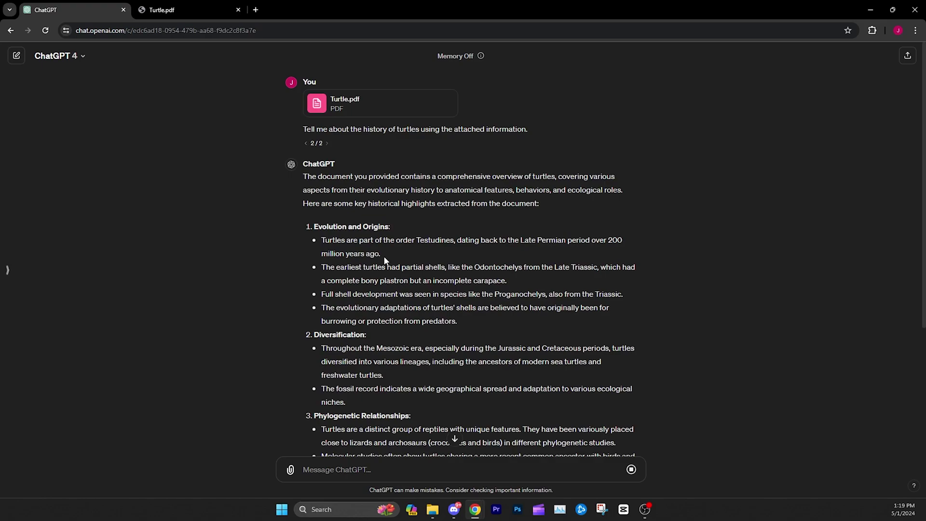
pyautogui.scroll(-5, 419, 303)
pyautogui.scroll(5, 415, 306)
pyautogui.scroll(-3, 412, 276)
pyautogui.scroll(2, 323, 233)
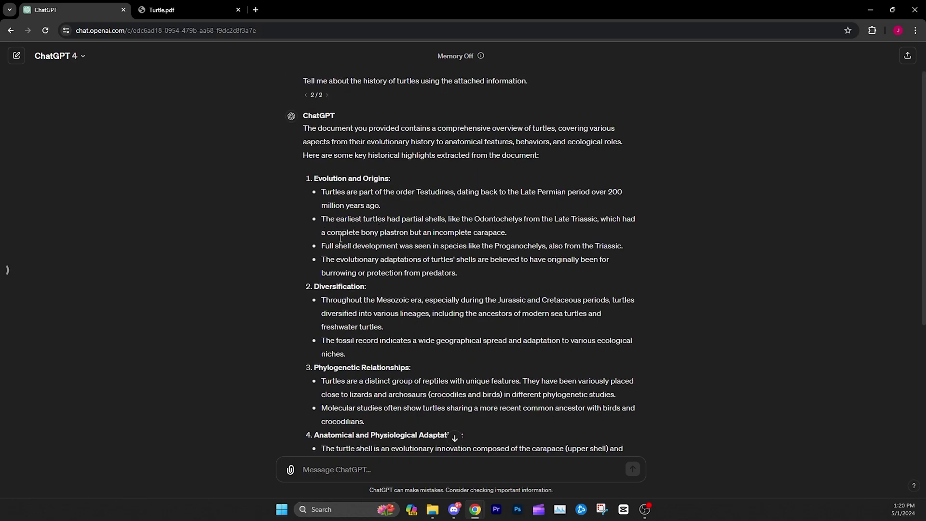
pyautogui.scroll(1, 339, 246)
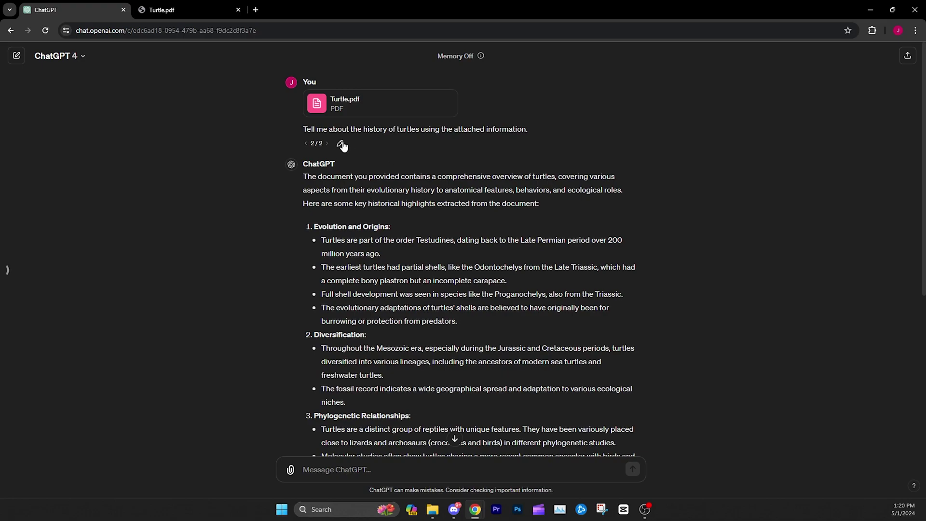
# Add 'Do not use bullet points.' to the turtle question and resubmit it
pyautogui.click(340, 144)
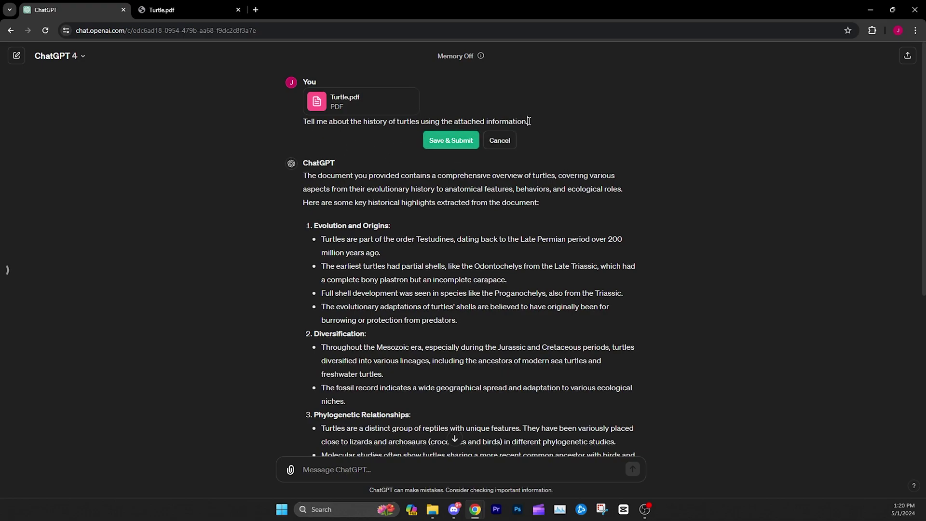
pyautogui.write('Do not use bullet points.')
pyautogui.click(436, 145)
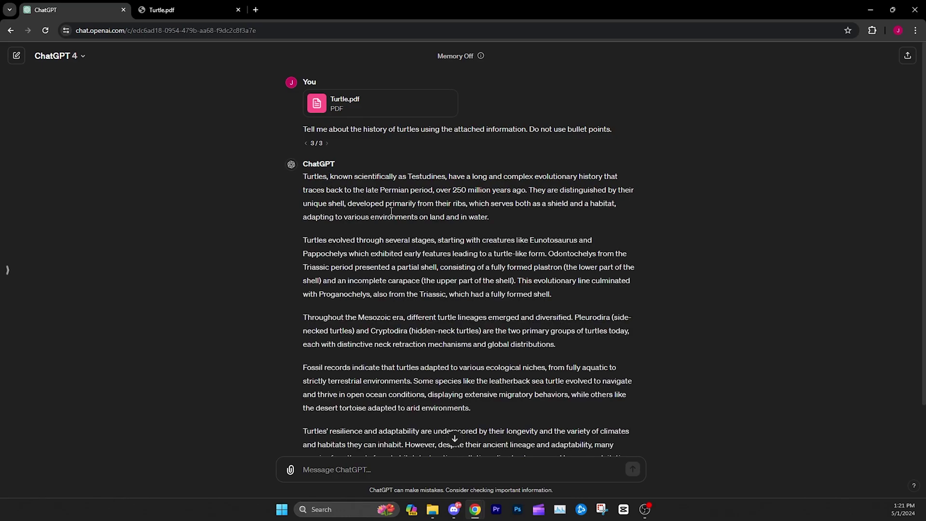
# Scroll through the new bullet-free, five-paragraph turtle history
pyautogui.scroll(-2, 442, 293)
pyautogui.scroll(2, 437, 340)
pyautogui.scroll(-1, 430, 320)
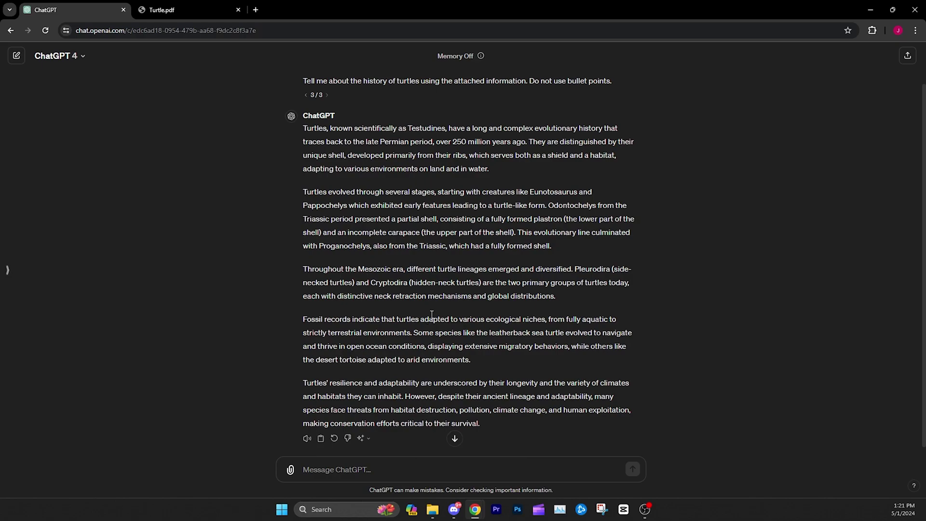
pyautogui.scroll(1, 440, 356)
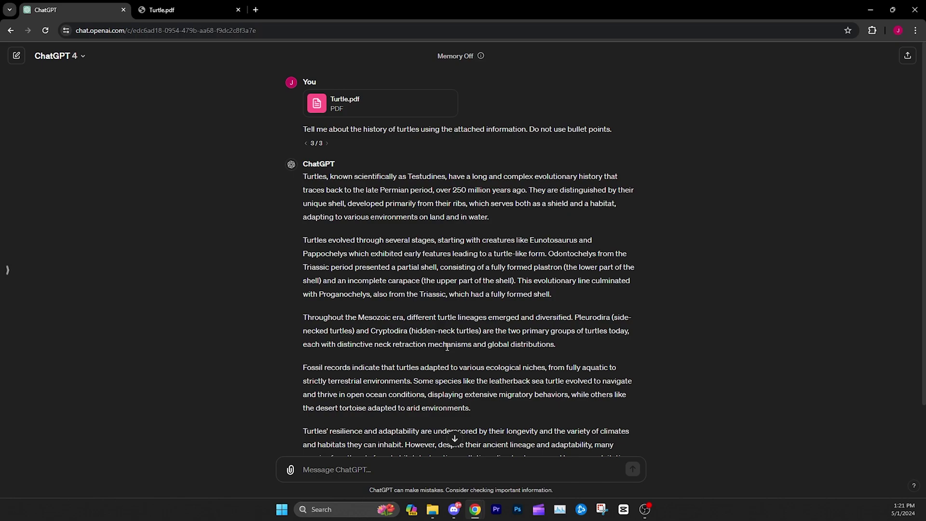
pyautogui.scroll(-2, 448, 346)
pyautogui.scroll(2, 434, 337)
# Highlight the second paragraph and then the whole answer, then scroll back to the question
pyautogui.moveTo(307, 241); pyautogui.dragTo(363, 243)
pyautogui.click(363, 291)
pyautogui.moveTo(303, 175); pyautogui.dragTo(505, 409)
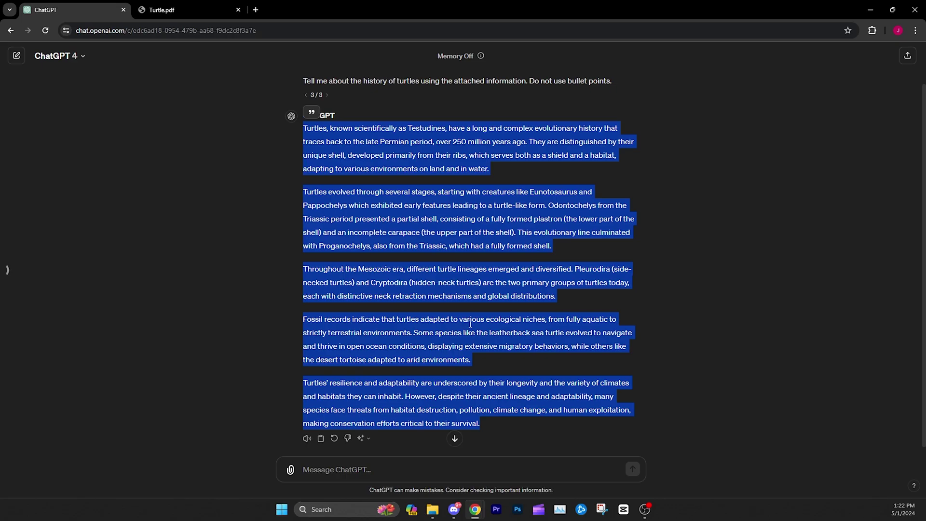
pyautogui.click(499, 355)
pyautogui.scroll(1, 485, 369)
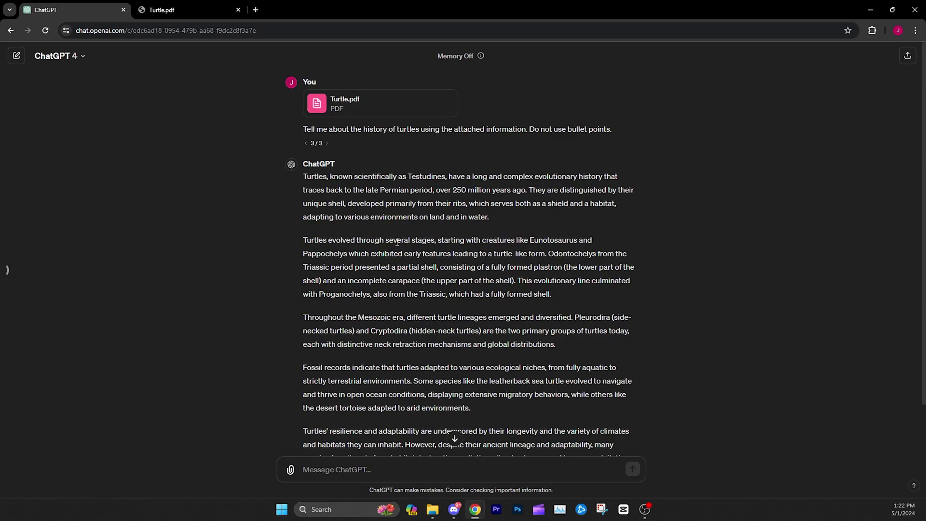
pyautogui.scroll(-3, 397, 242)
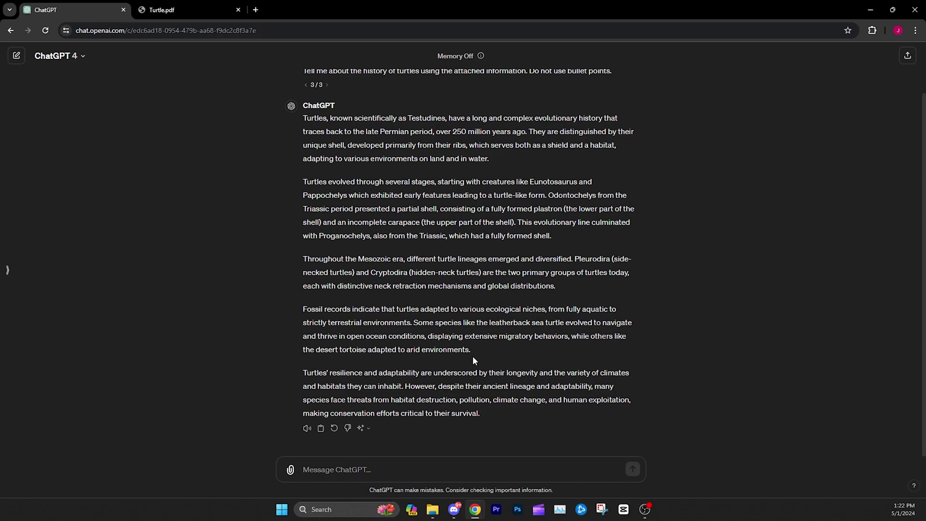
pyautogui.scroll(2, 472, 355)
# Add 'Follow this outline:' to the edited question and paste the turtle section outline after it
pyautogui.click(340, 144)
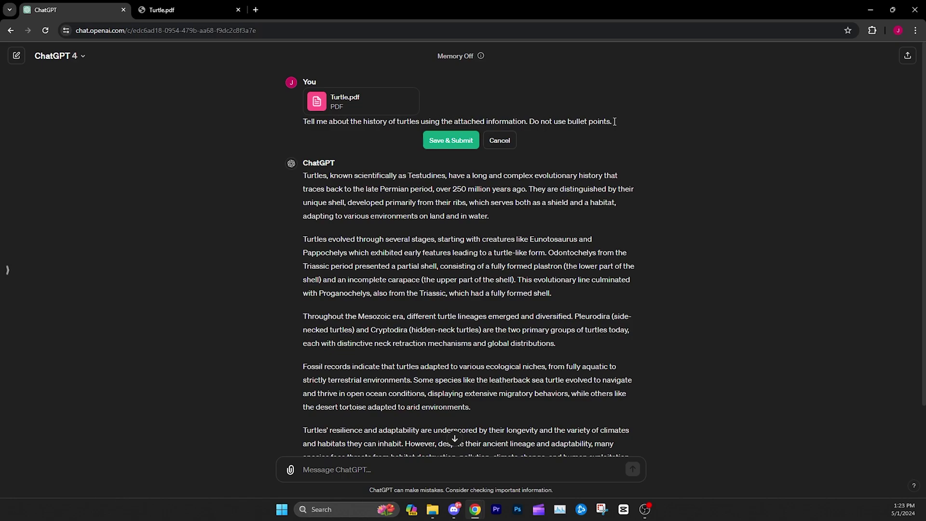
pyautogui.write('Follow thi')
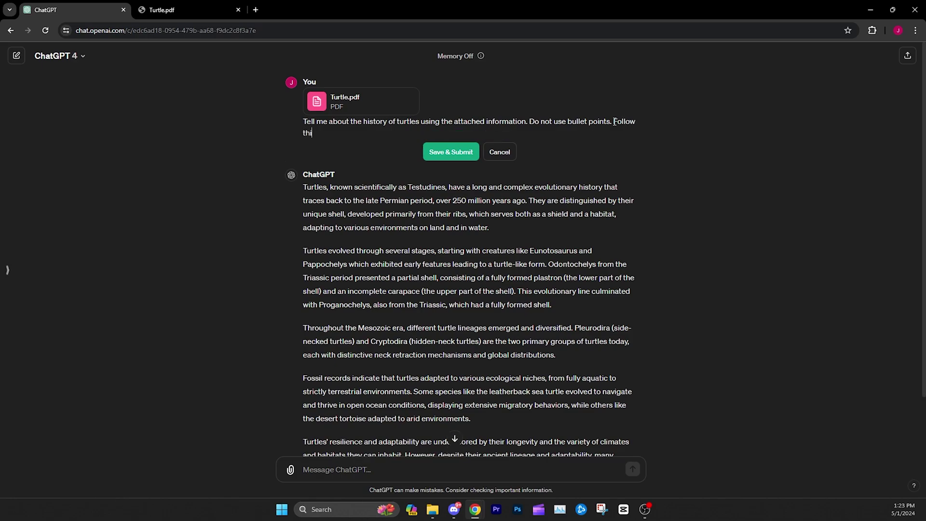
pyautogui.write('s outline:')
pyautogui.hotkey('ctrl', 'v')
pyautogui.scroll(2, 346, 135)
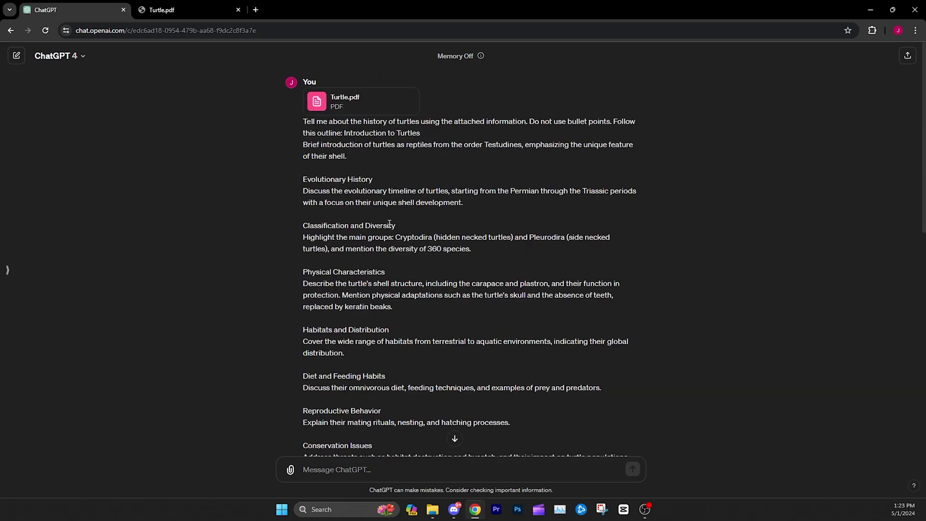
# Put 'Introduction to Turtles' on its own line in the edited question
pyautogui.click(345, 134)
pyautogui.press('Return')
pyautogui.press('Return')
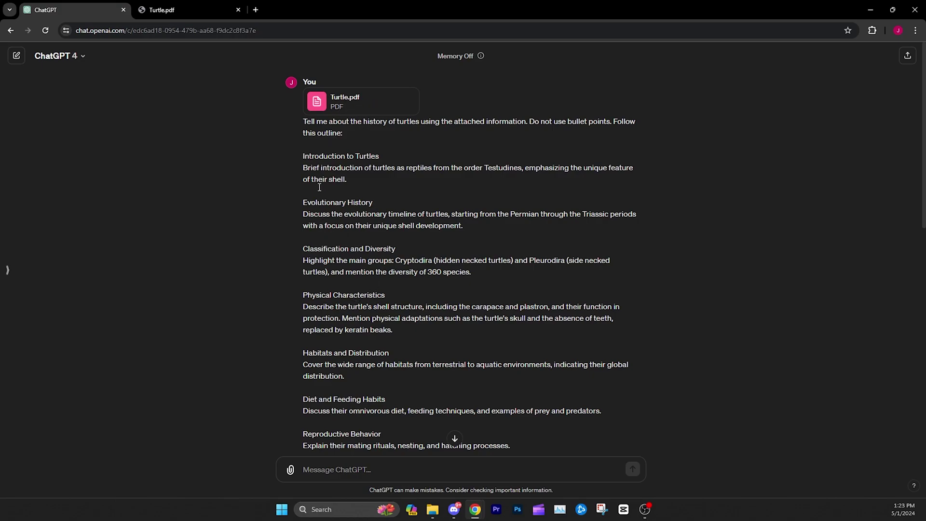
pyautogui.moveTo(303, 155)
pyautogui.mouseDown()
pyautogui.moveTo(427, 288)
pyautogui.moveTo(431, 323)
pyautogui.moveTo(615, 414)
pyautogui.mouseUp()
pyautogui.scroll(-3, 429, 303)
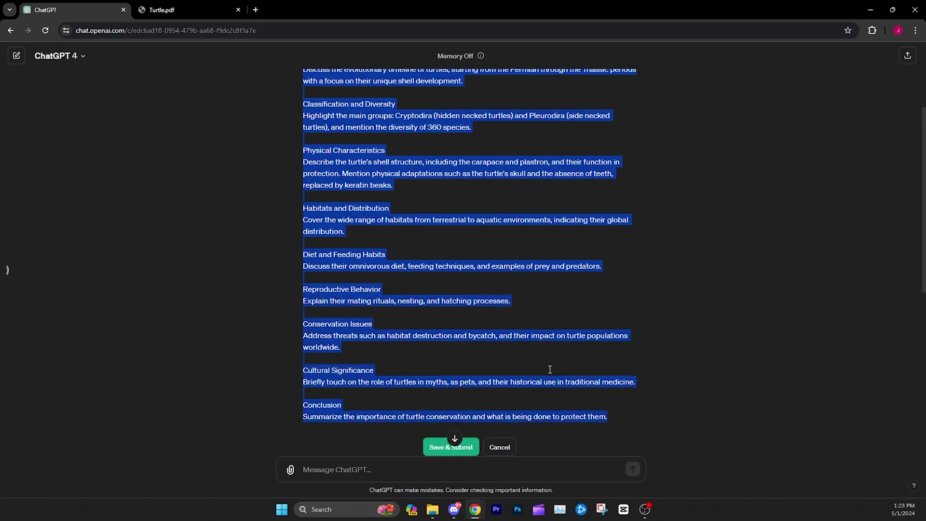
pyautogui.click(437, 284)
# Review the pasted outline through Cultural Significance and Conclusion
pyautogui.scroll(-7, 422, 294)
pyautogui.scroll(-1, 419, 317)
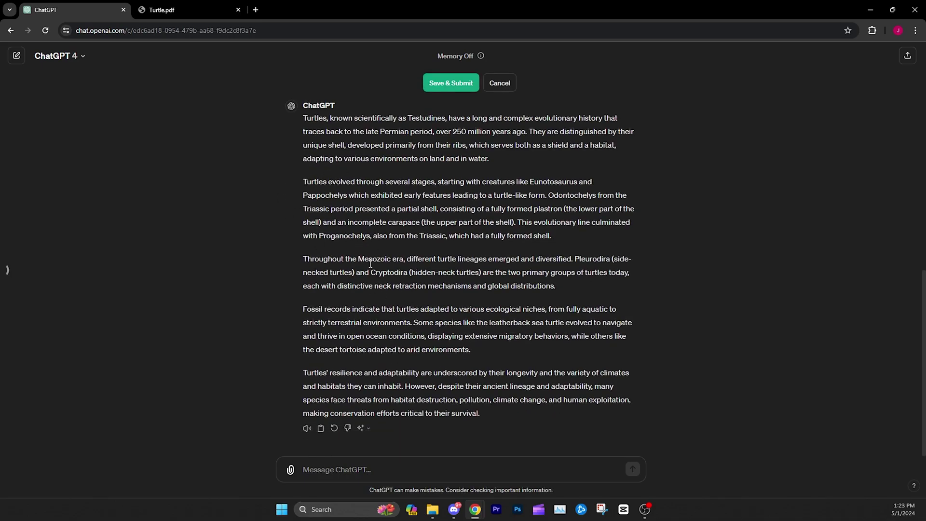
pyautogui.scroll(6, 428, 295)
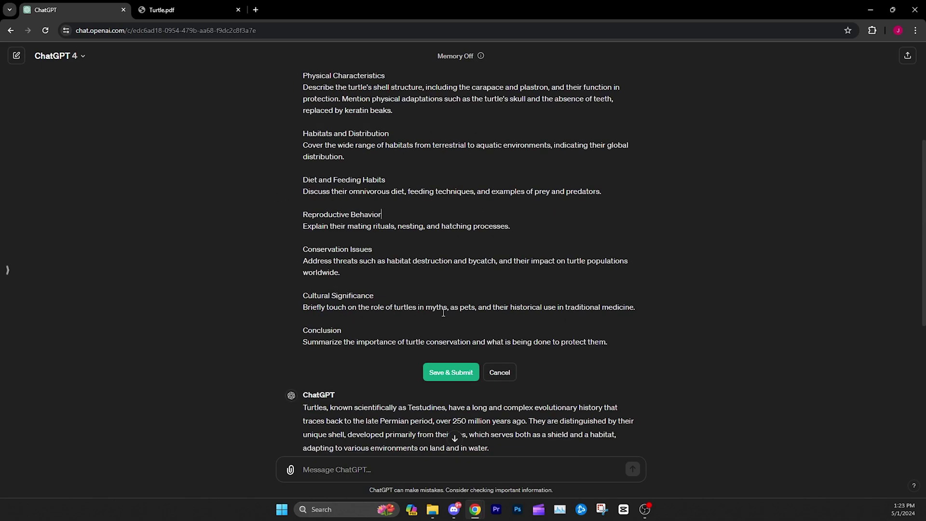
pyautogui.scroll(2, 420, 313)
pyautogui.scroll(5, 419, 305)
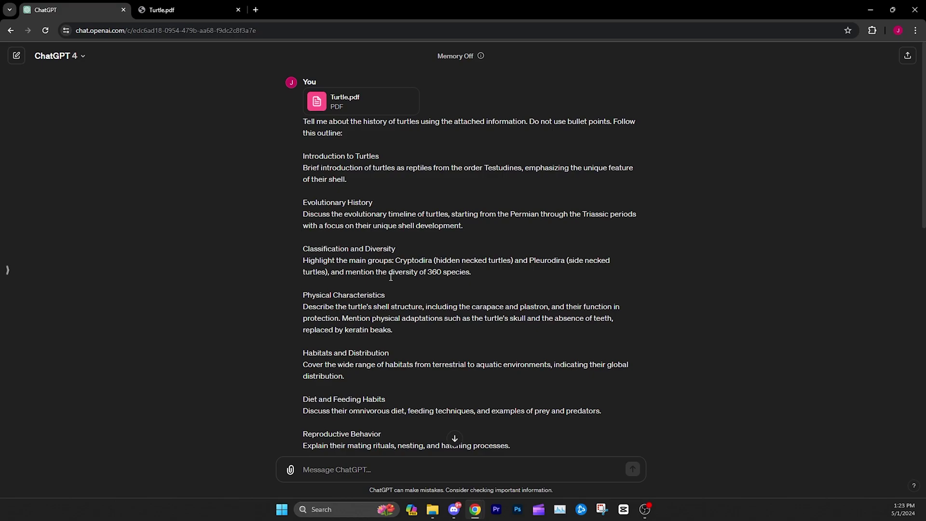
pyautogui.scroll(-2, 396, 274)
pyautogui.scroll(2, 379, 243)
pyautogui.scroll(-1, 374, 246)
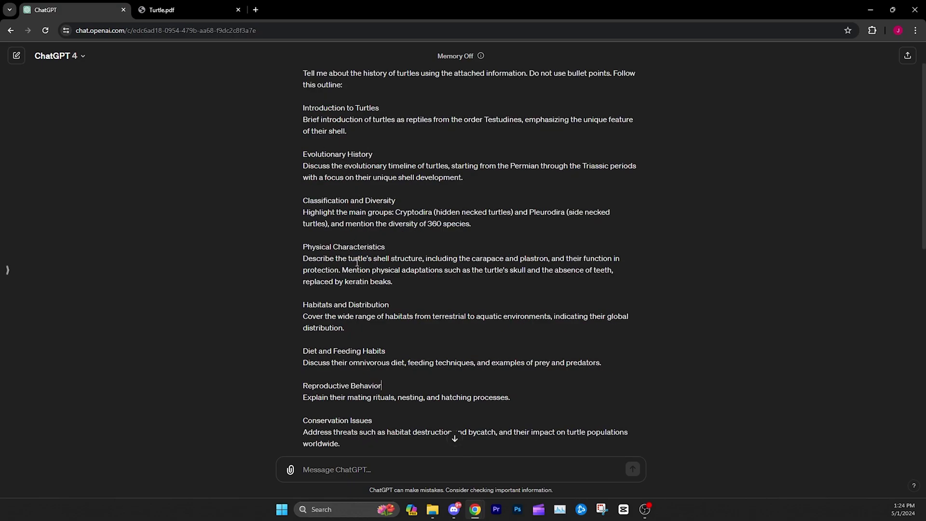
pyautogui.moveTo(320, 259); pyautogui.dragTo(400, 270)
pyautogui.click(333, 253)
pyautogui.scroll(-2, 389, 289)
# Submit the edited question with the outline and watch the new reply start
pyautogui.click(441, 444)
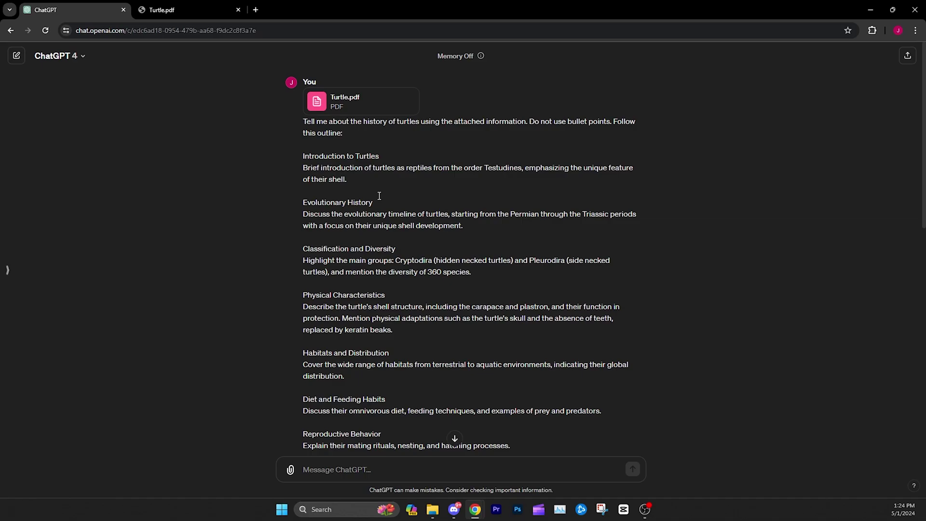
pyautogui.scroll(-8, 376, 208)
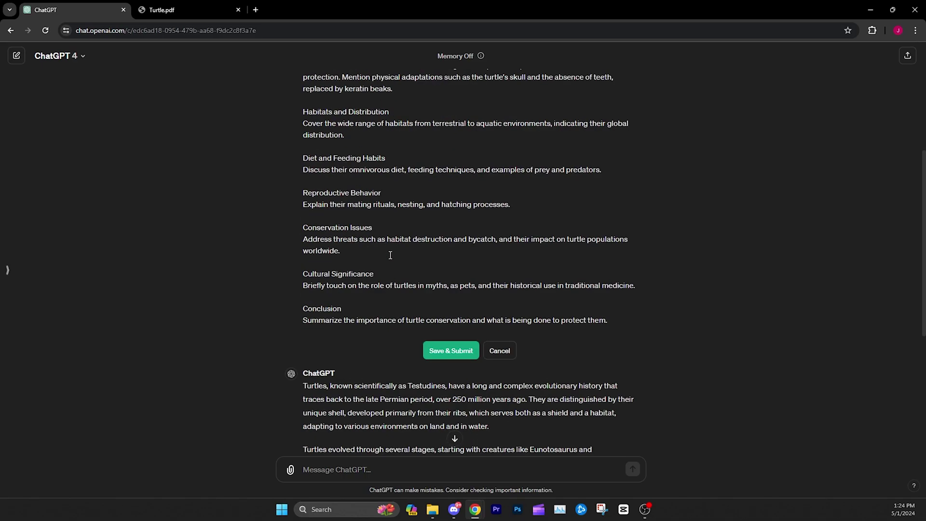
pyautogui.scroll(-3, 414, 276)
pyautogui.scroll(6, 386, 281)
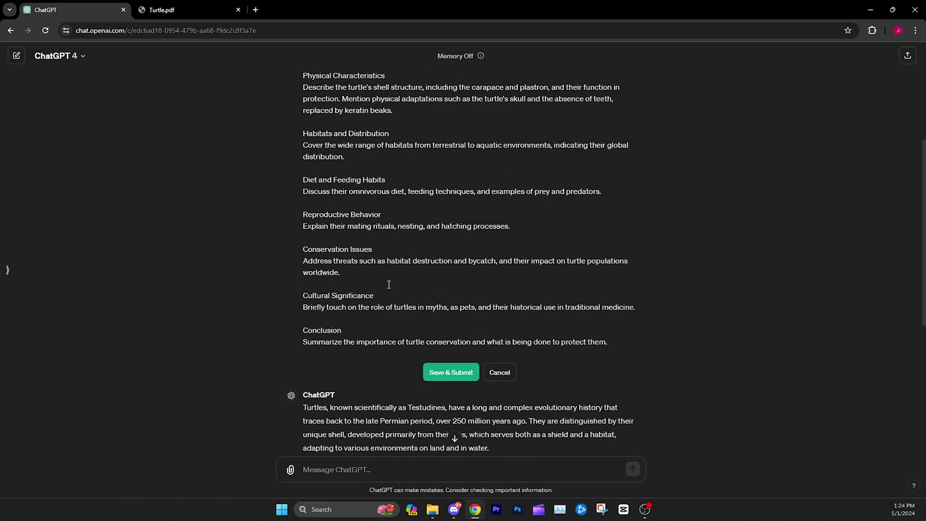
pyautogui.scroll(6, 387, 282)
pyautogui.scroll(-7, 434, 316)
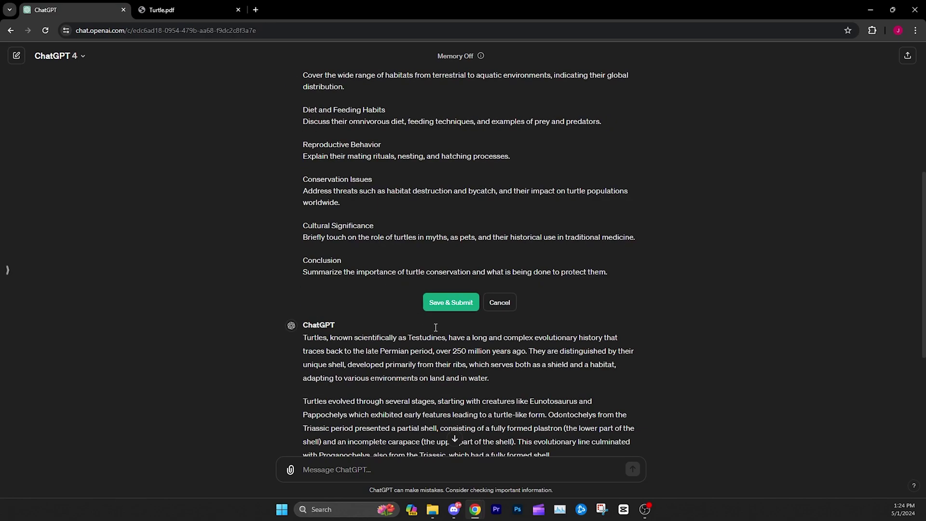
# Send the edited Turtle.pdf prompt to generate response 4/4
pyautogui.click(435, 308)
pyautogui.scroll(2, 368, 169)
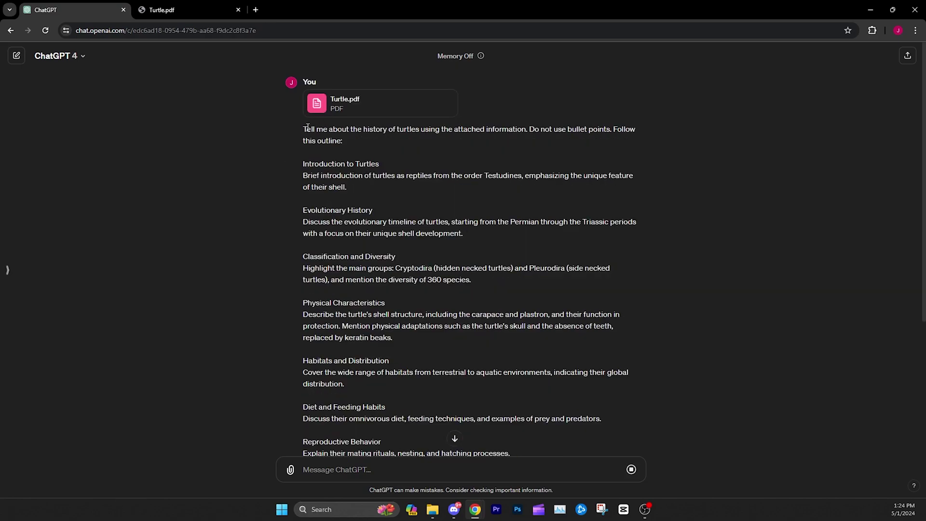
pyautogui.moveTo(306, 129); pyautogui.dragTo(474, 131)
pyautogui.click(474, 131)
pyautogui.scroll(-3, 447, 270)
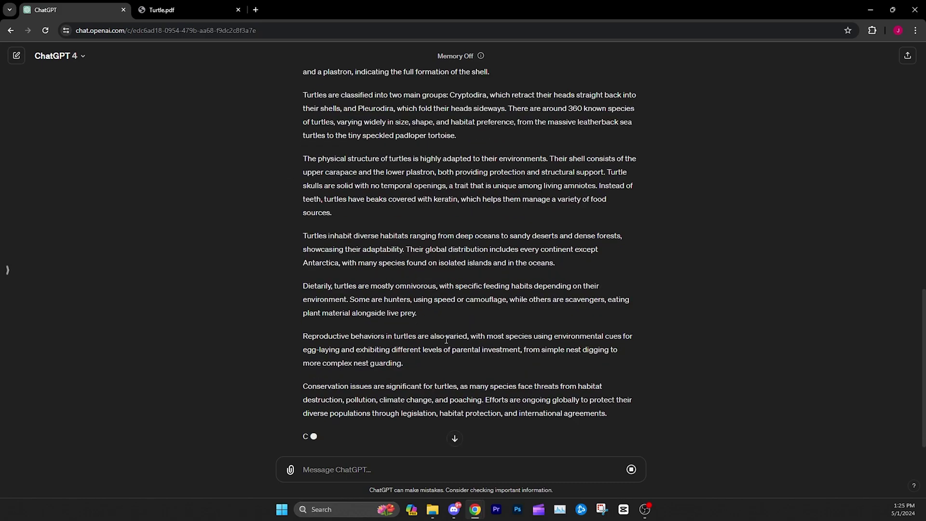
# Read through the finished paragraph-style reply and select its full text
pyautogui.scroll(5, 444, 340)
pyautogui.scroll(1, 444, 340)
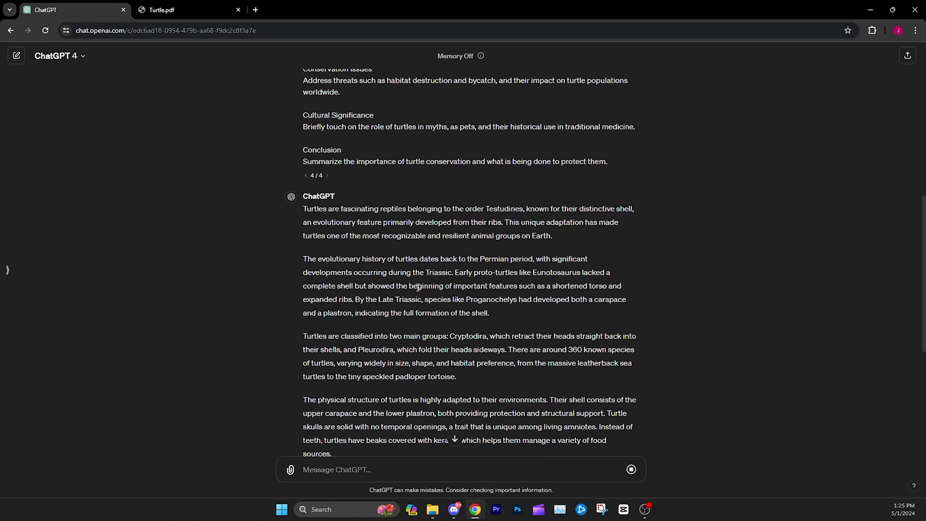
pyautogui.scroll(-6, 434, 318)
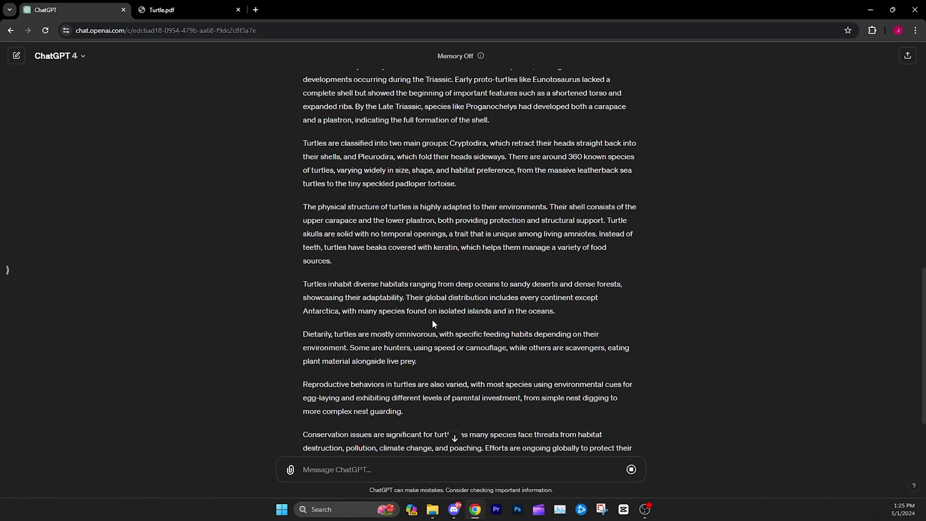
pyautogui.scroll(11, 405, 347)
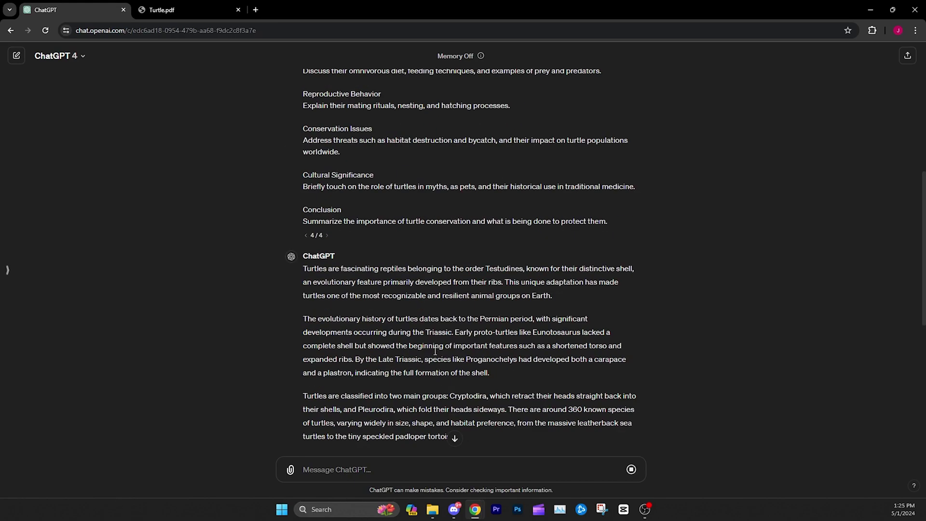
pyautogui.scroll(-5, 391, 357)
pyautogui.scroll(5, 354, 300)
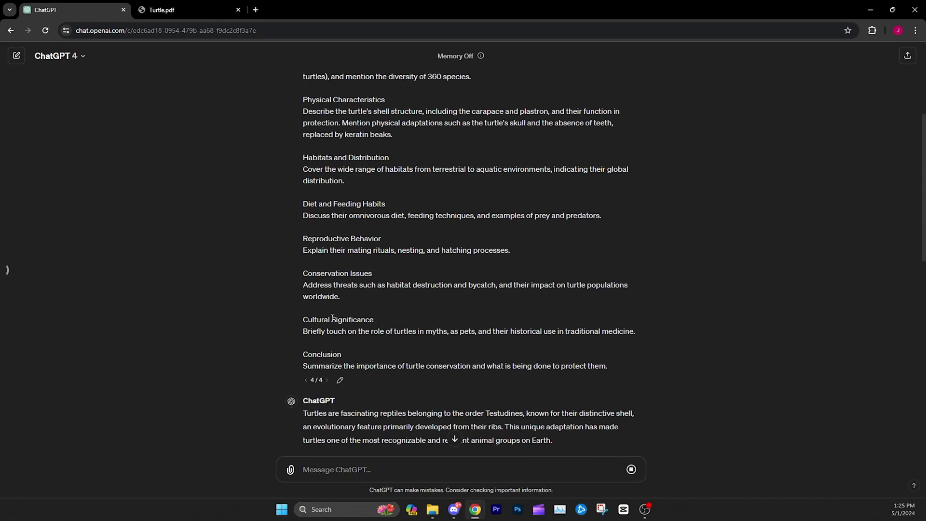
pyautogui.scroll(-11, 362, 328)
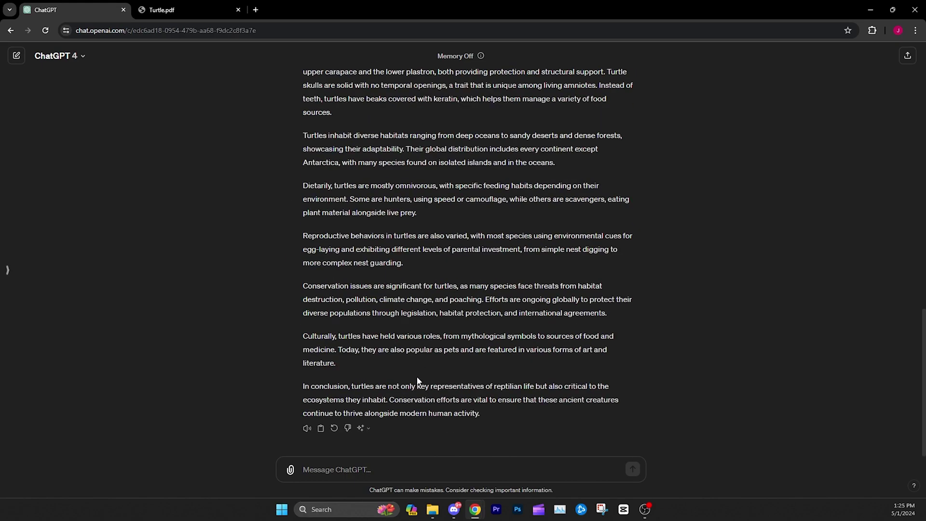
pyautogui.moveTo(434, 394); pyautogui.dragTo(301, 206)
pyautogui.scroll(4, 395, 313)
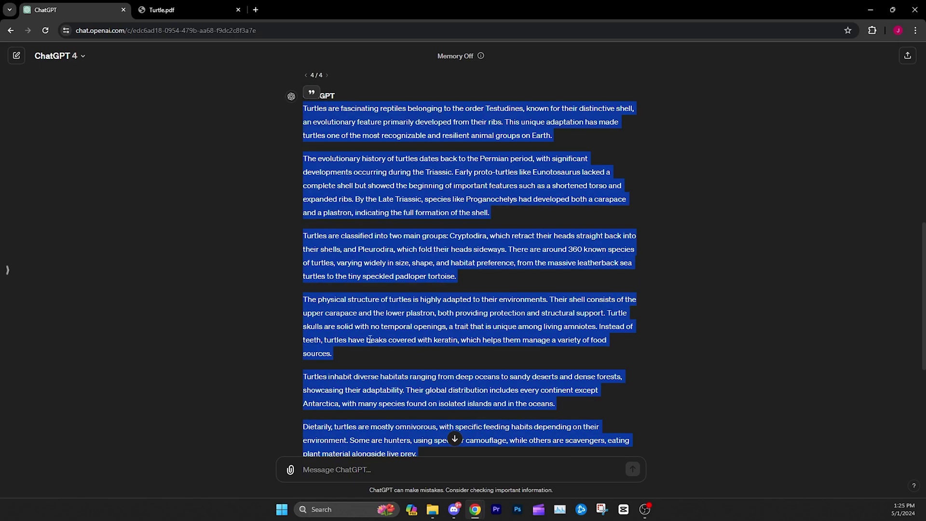
pyautogui.scroll(-3, 424, 332)
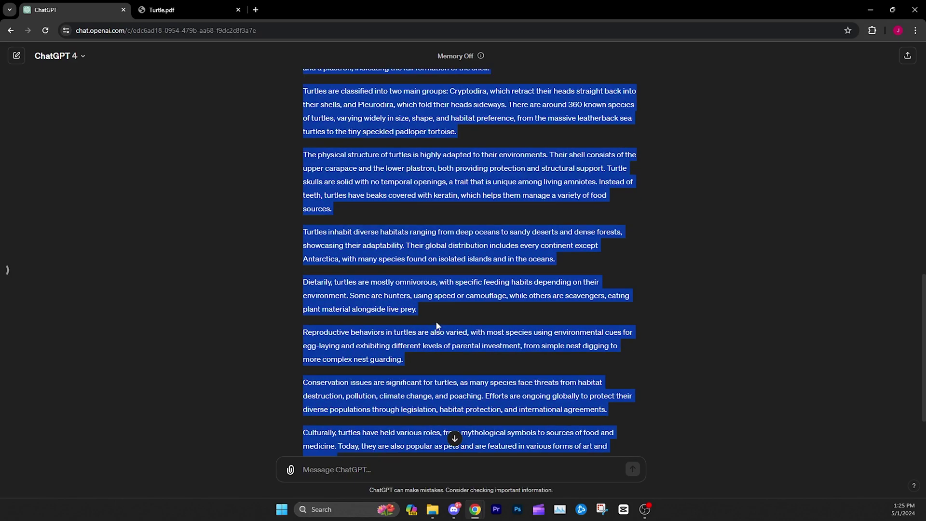
pyautogui.scroll(-2, 433, 320)
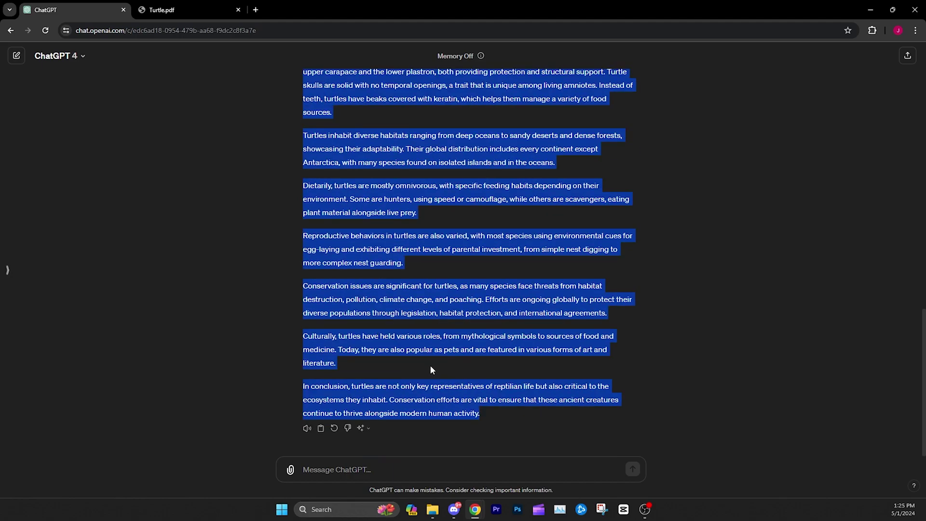
pyautogui.scroll(4, 431, 370)
pyautogui.click(409, 350)
pyautogui.scroll(7, 409, 351)
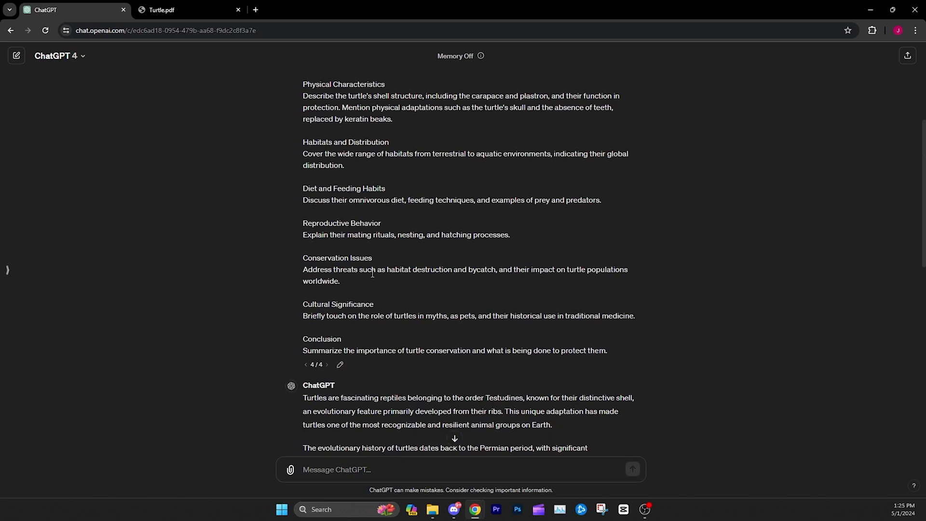
pyautogui.scroll(-6, 406, 367)
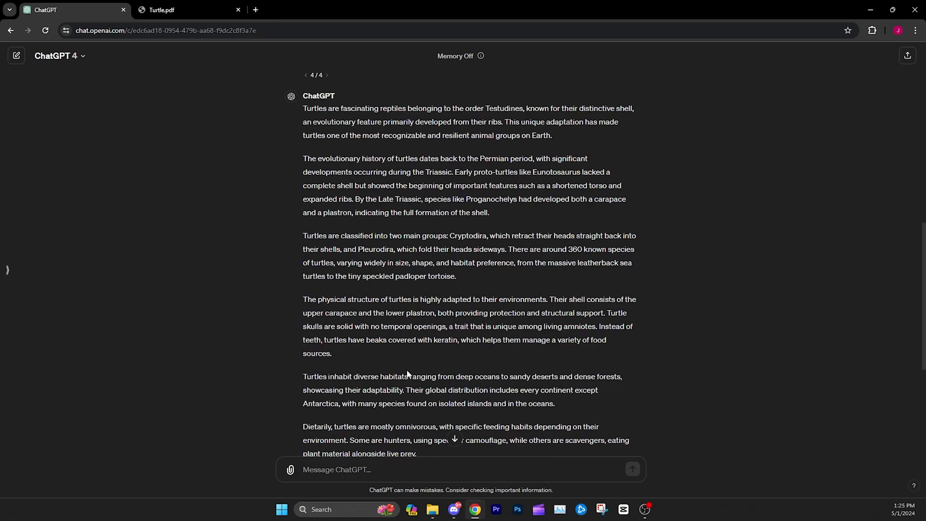
pyautogui.scroll(10, 404, 381)
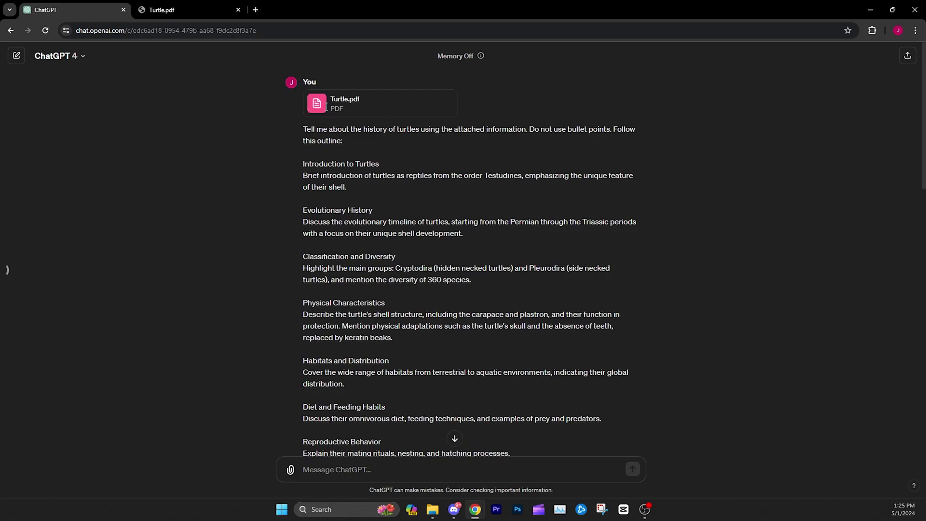
pyautogui.scroll(-15, 432, 360)
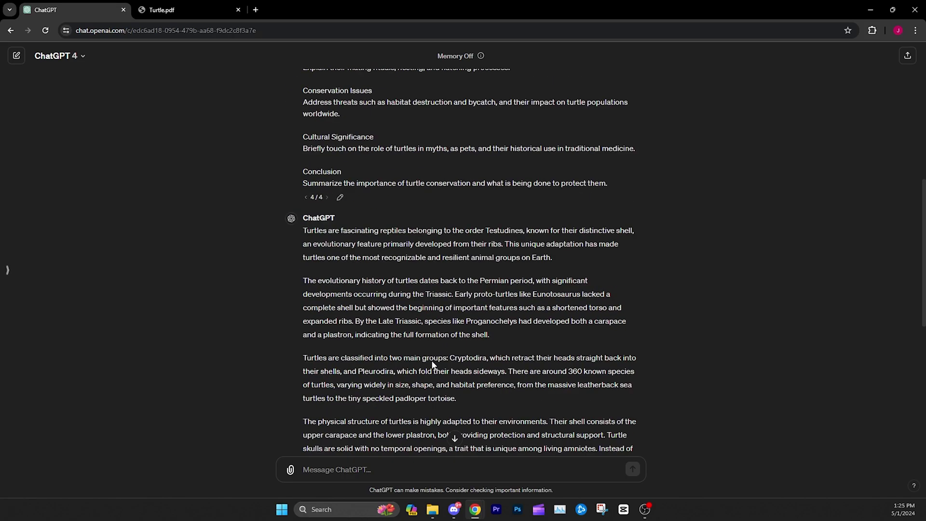
pyautogui.scroll(-3, 431, 362)
pyautogui.scroll(18, 482, 227)
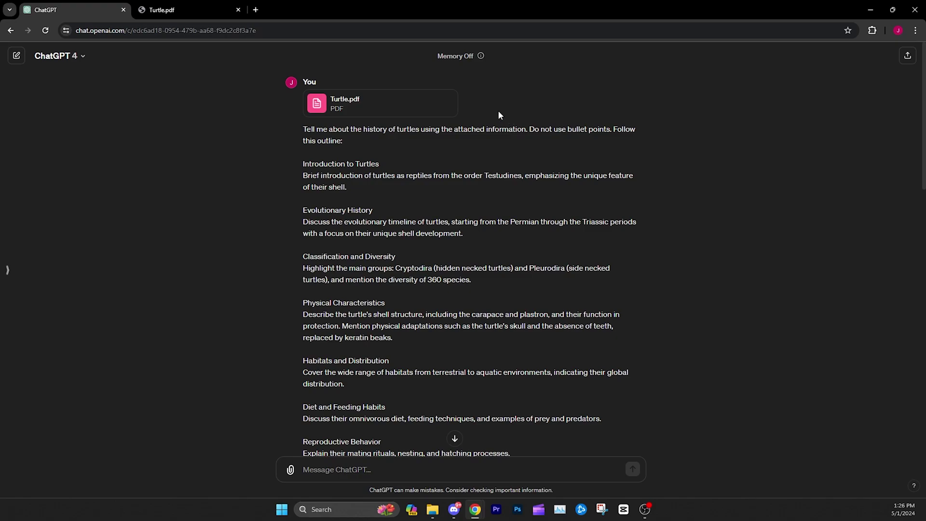
pyautogui.scroll(-2, 484, 231)
pyautogui.scroll(2, 485, 231)
pyautogui.scroll(-1, 483, 232)
pyautogui.scroll(1, 480, 256)
pyautogui.moveTo(377, 146); pyautogui.dragTo(285, 122)
pyautogui.click(359, 143)
pyautogui.tripleClick(347, 141)
pyautogui.click(347, 141)
pyautogui.tripleClick(346, 140)
pyautogui.click(346, 141)
pyautogui.tripleClick(305, 134)
pyautogui.click(305, 134)
pyautogui.tripleClick(305, 134)
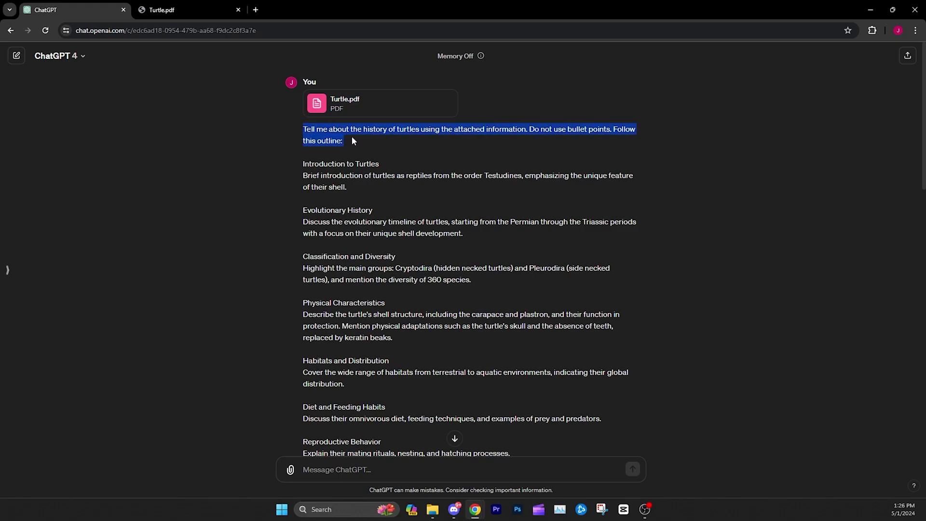
pyautogui.click(322, 134)
pyautogui.tripleClick(322, 134)
pyautogui.click(345, 140)
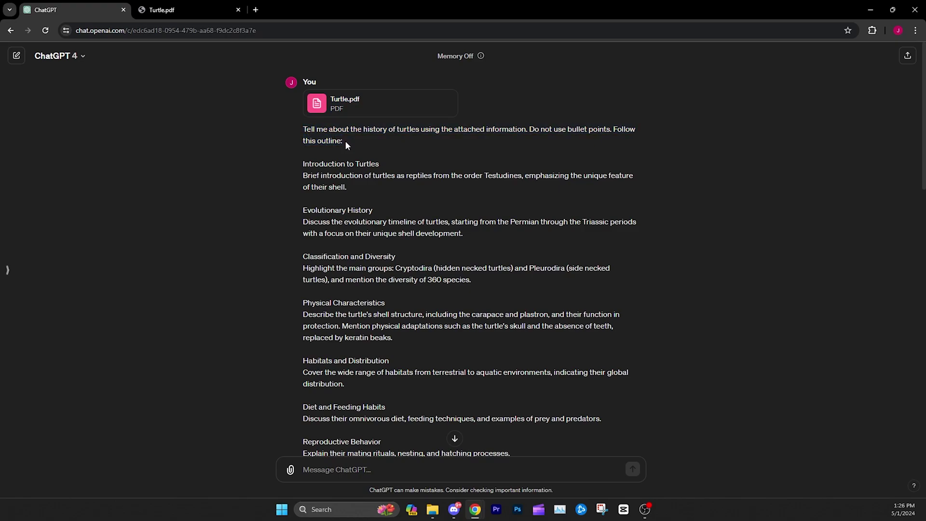
pyautogui.scroll(-7, 381, 212)
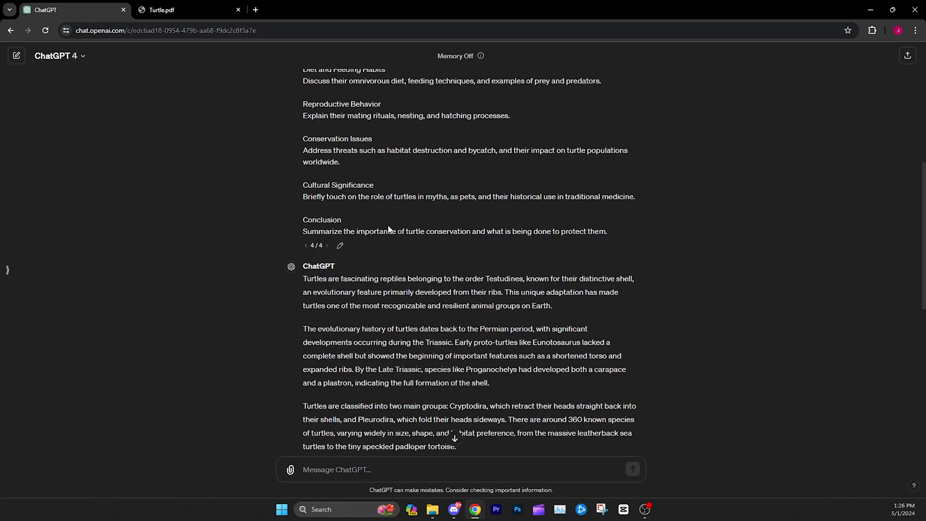
pyautogui.scroll(7, 388, 230)
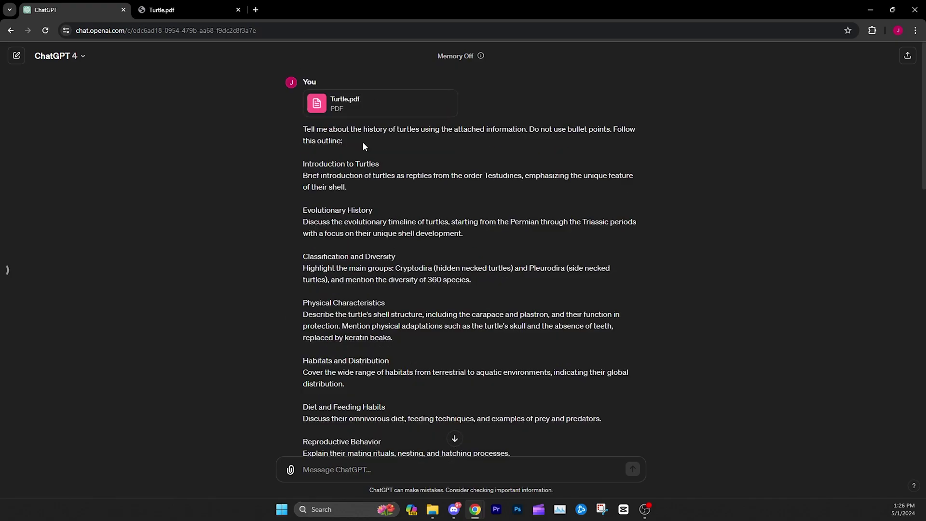